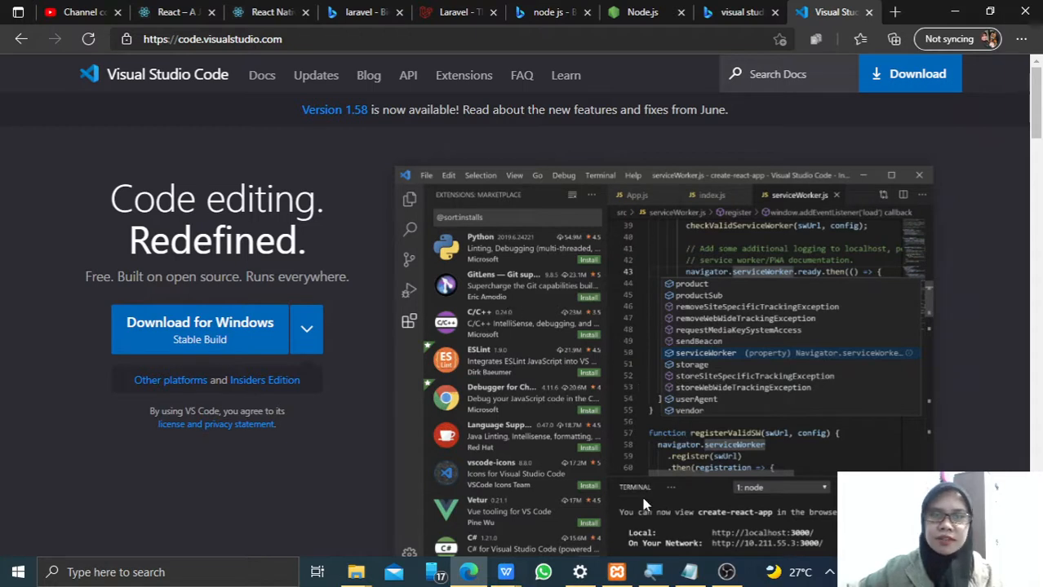
pyautogui.click(185, 41)
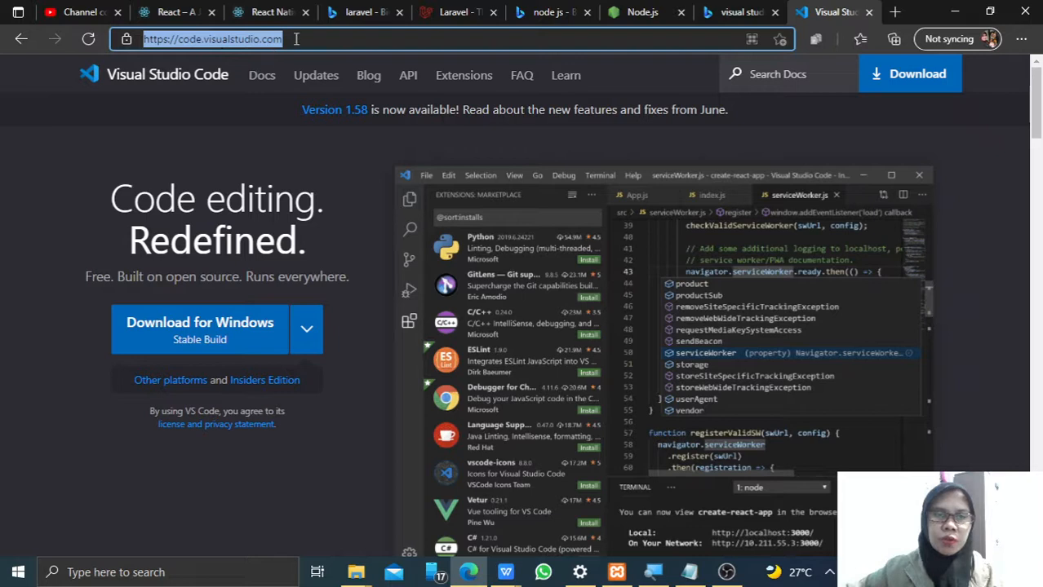
pyautogui.moveTo(294, 39); pyautogui.dragTo(144, 36)
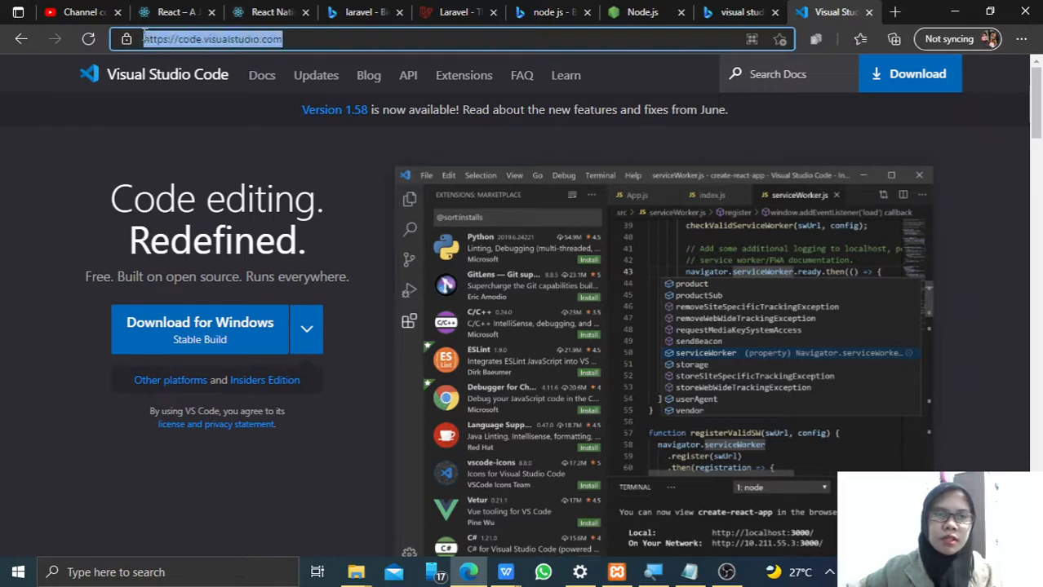
pyautogui.click(303, 39)
pyautogui.click(44, 161)
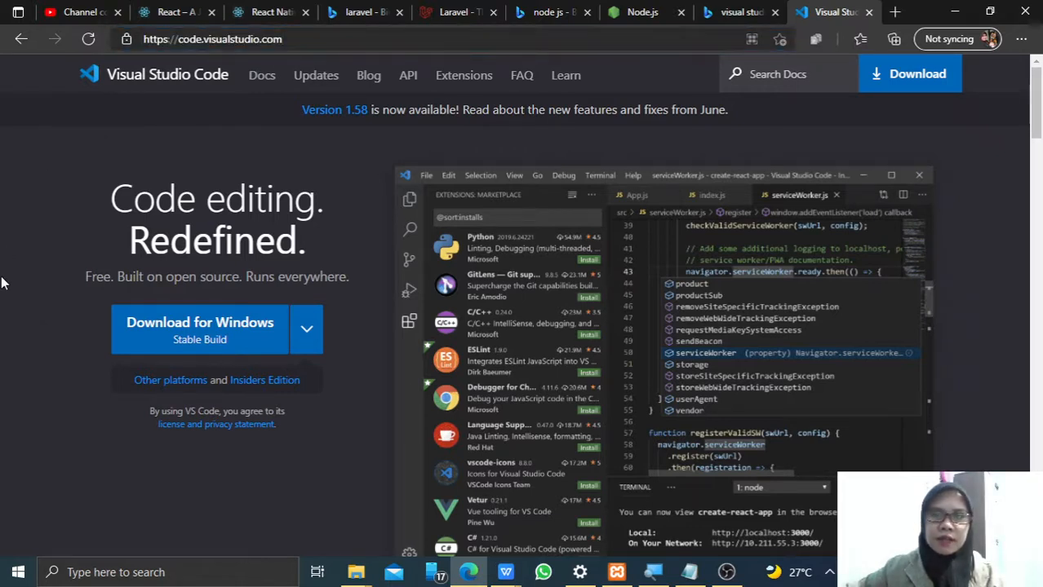
# - Request the stable Windows build of Visual Studio Code and cancel saving VSCodeUserSetup-x64-1.58.0.exe
pyautogui.click(219, 342)
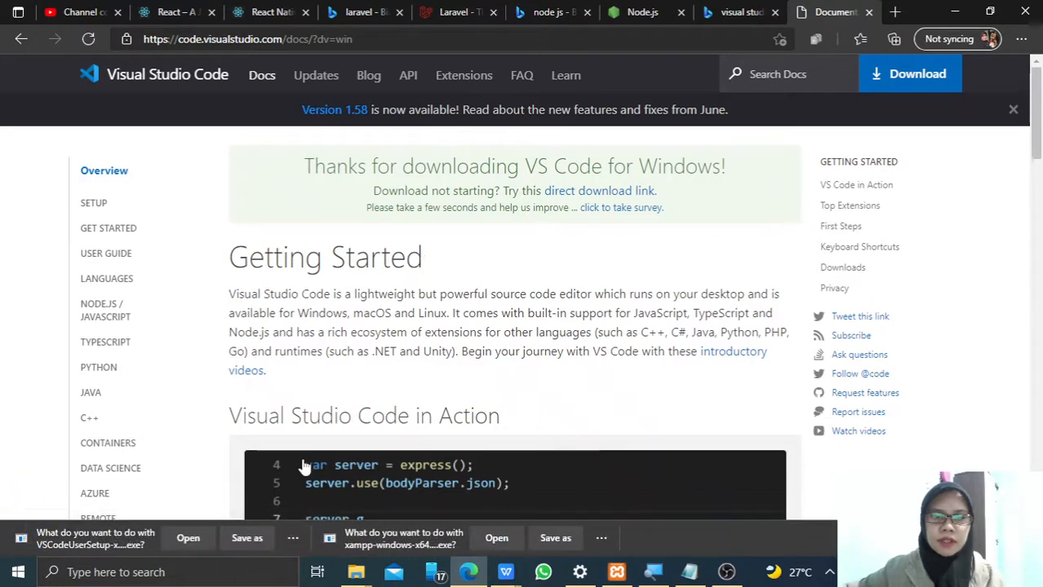
pyautogui.click(249, 539)
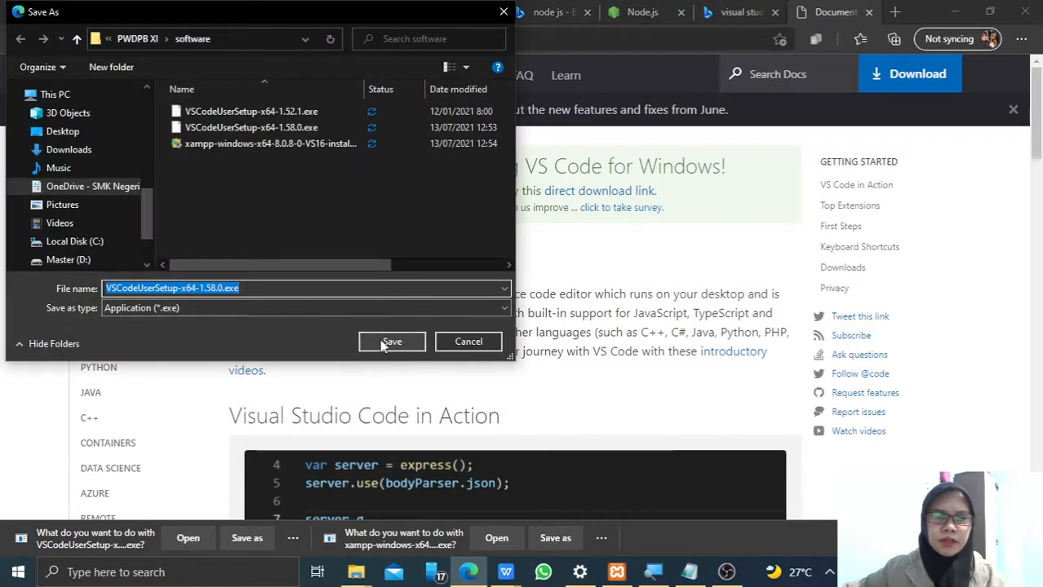
pyautogui.click(274, 289)
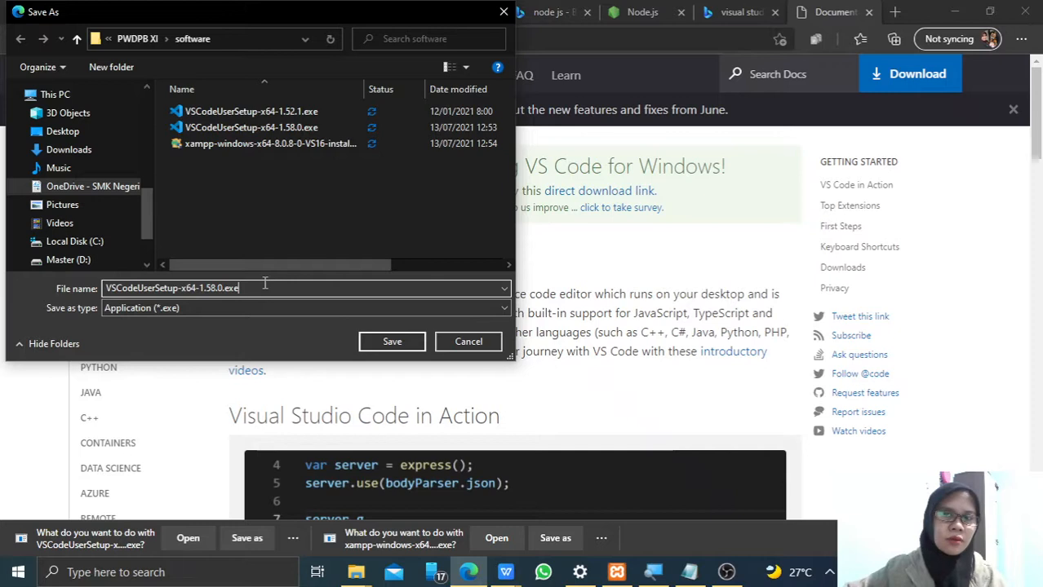
pyautogui.click(464, 344)
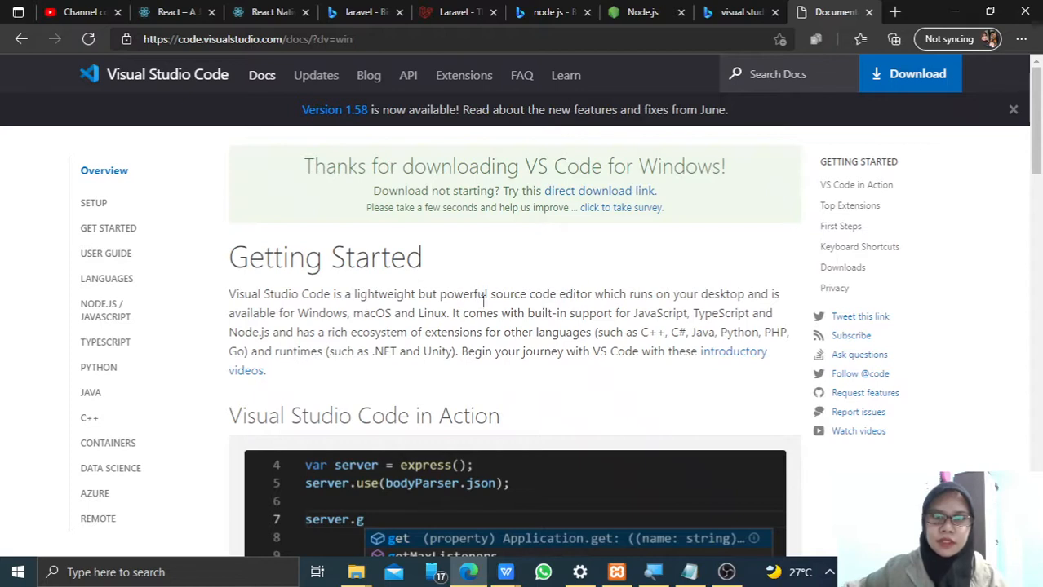
# - Switch to the software folder in File Explorer and run the VSCodeUserSetup-x64-1.58.0.exe installer
pyautogui.moveTo(356, 573)
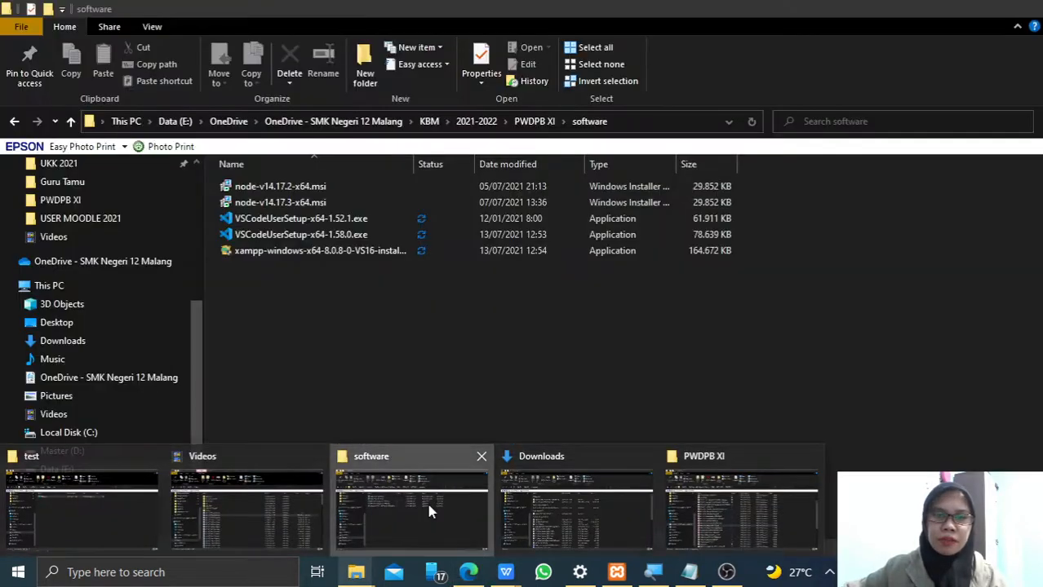
pyautogui.click(428, 504)
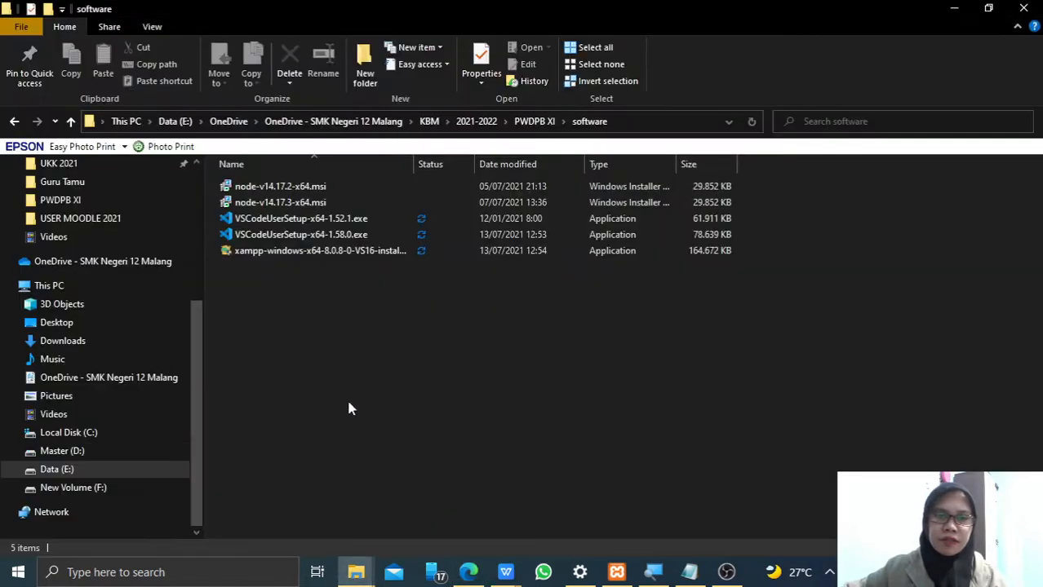
pyautogui.click(285, 236)
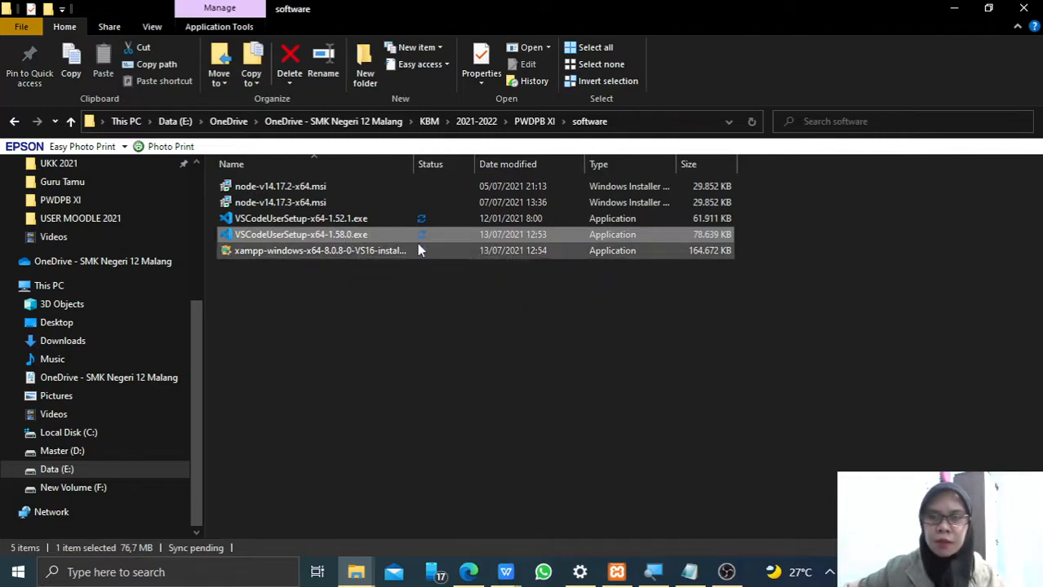
pyautogui.doubleClick(258, 236)
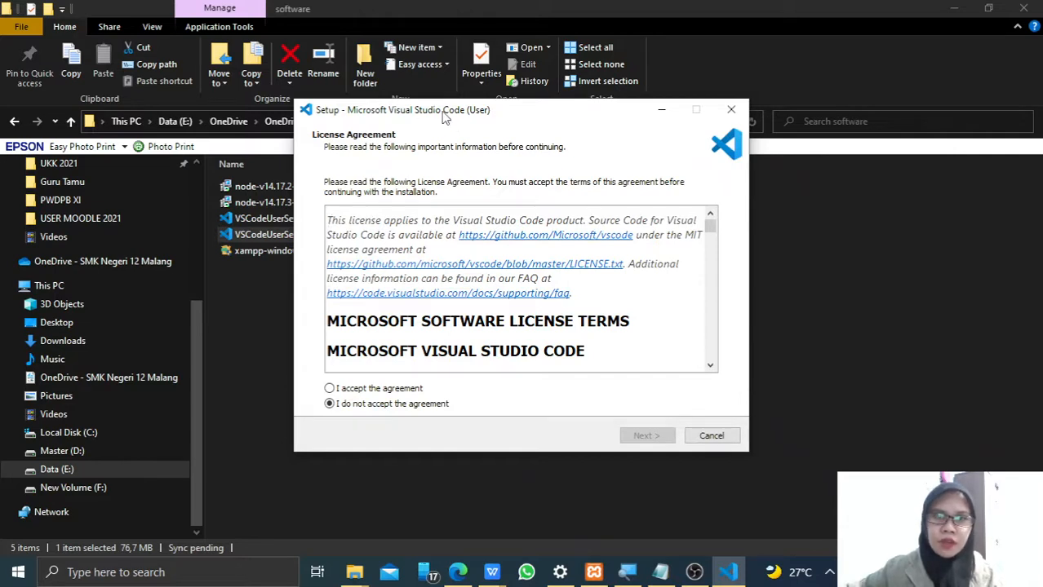
# - Accept the license agreement and continue with the default install location and Start Menu folder
pyautogui.moveTo(445, 116); pyautogui.dragTo(452, 120)
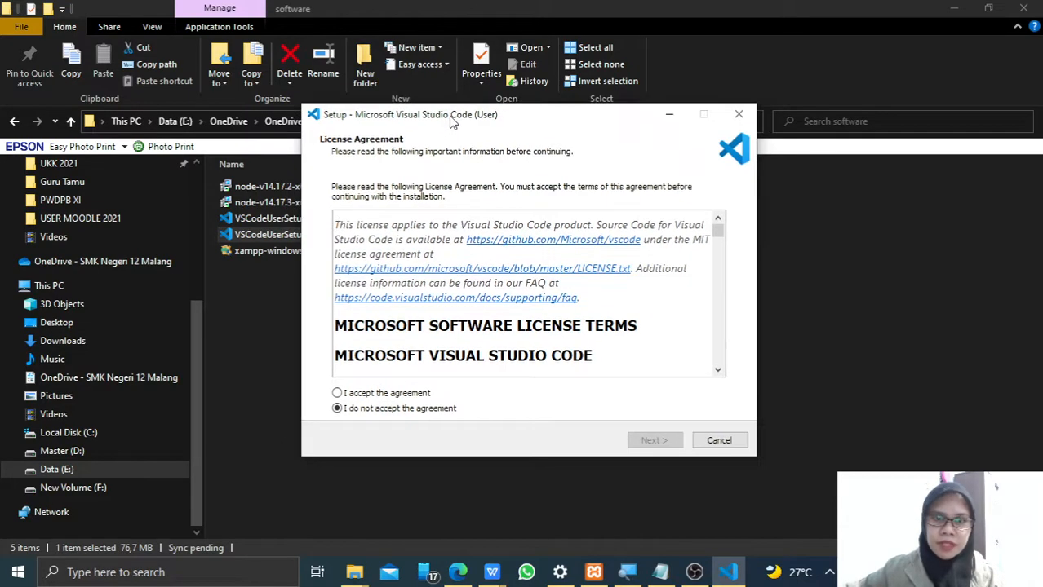
pyautogui.click(379, 395)
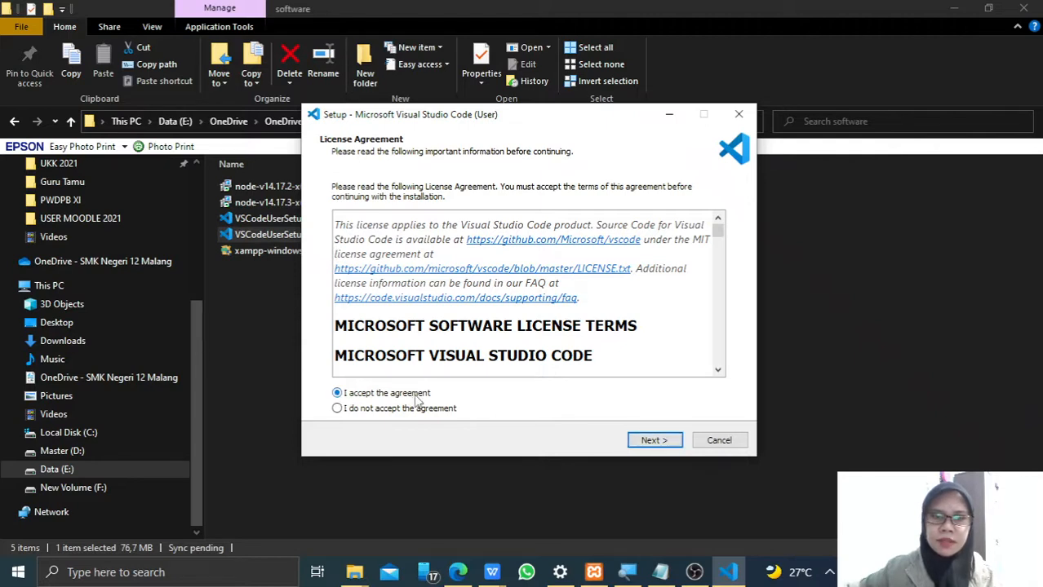
pyautogui.click(654, 441)
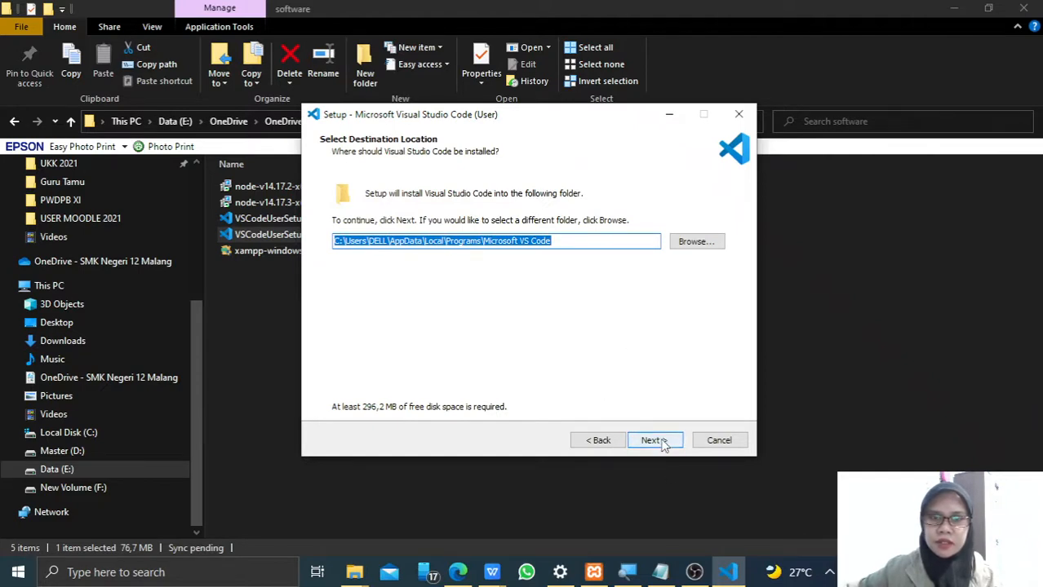
pyautogui.click(663, 443)
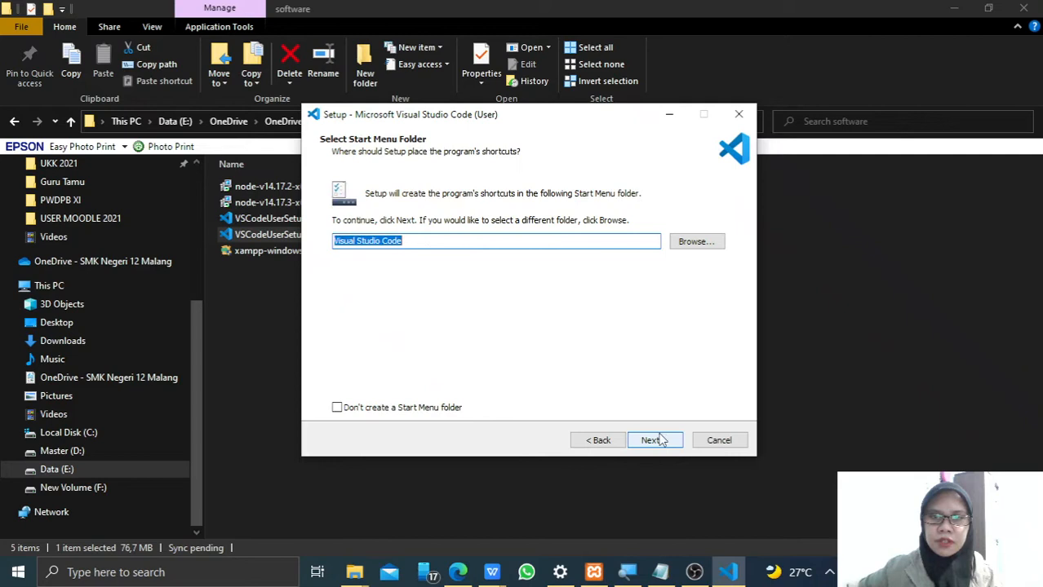
pyautogui.click(658, 441)
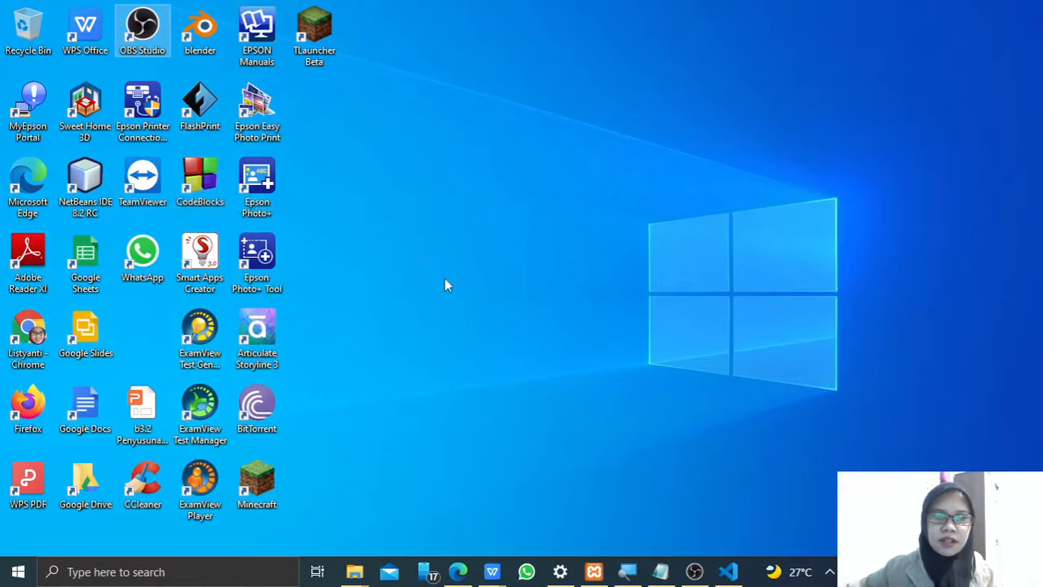
# - Enable the desktop icon, both "Open with Code" Explorer actions and registering Code as an editor for supported file types
pyautogui.click(728, 572)
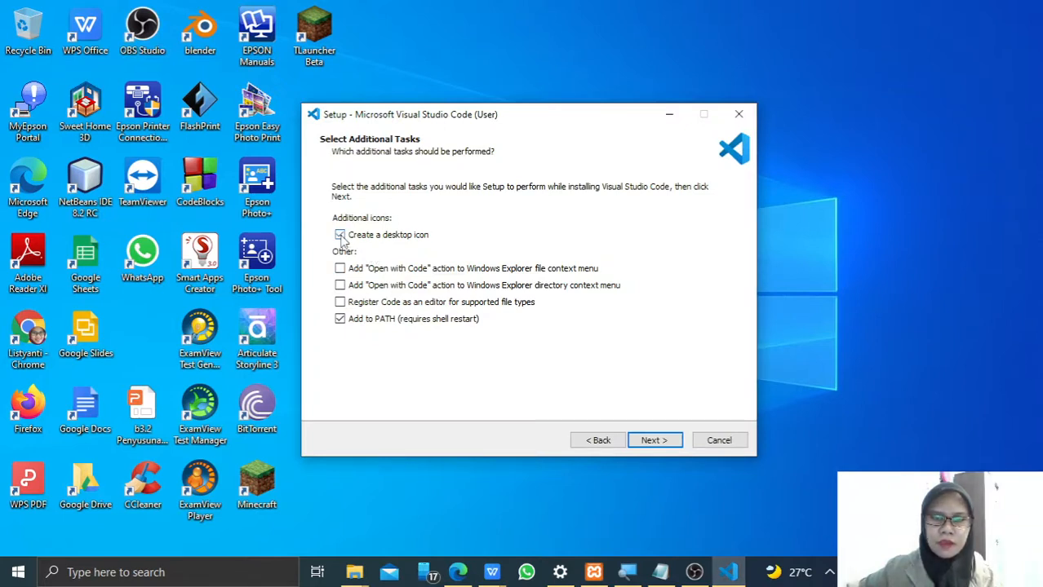
pyautogui.click(340, 235)
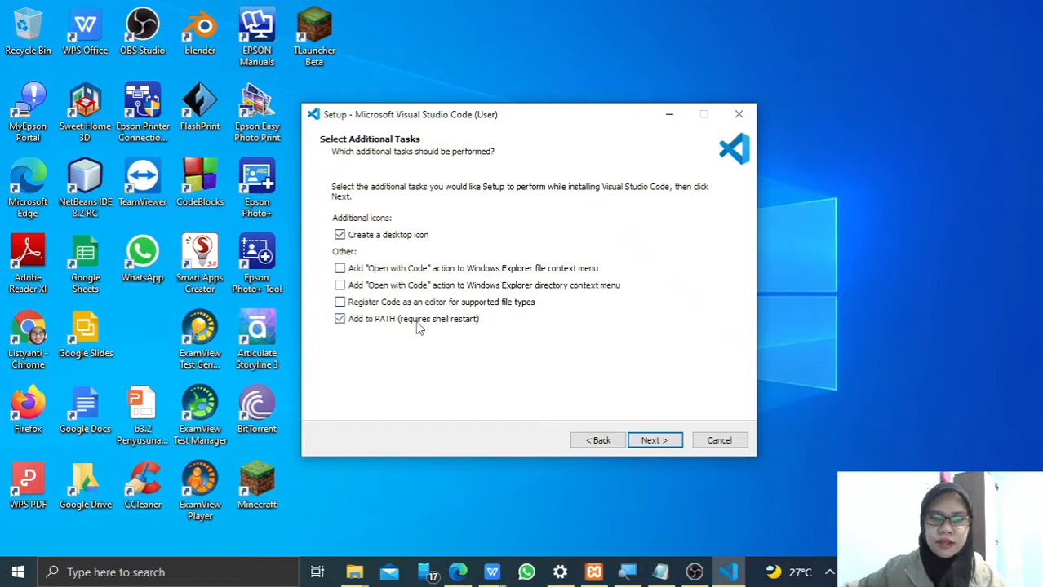
pyautogui.click(341, 303)
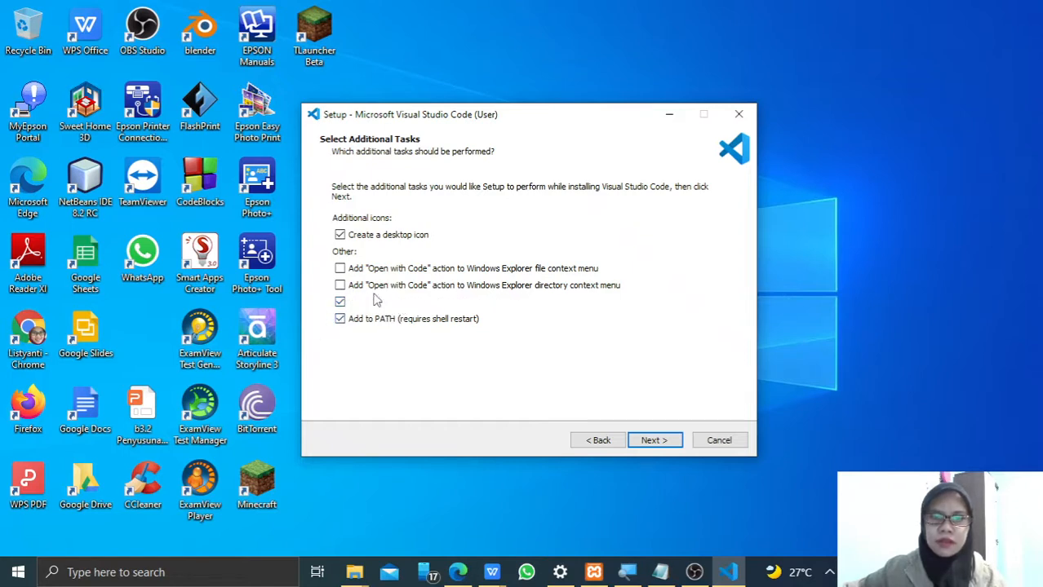
pyautogui.click(341, 269)
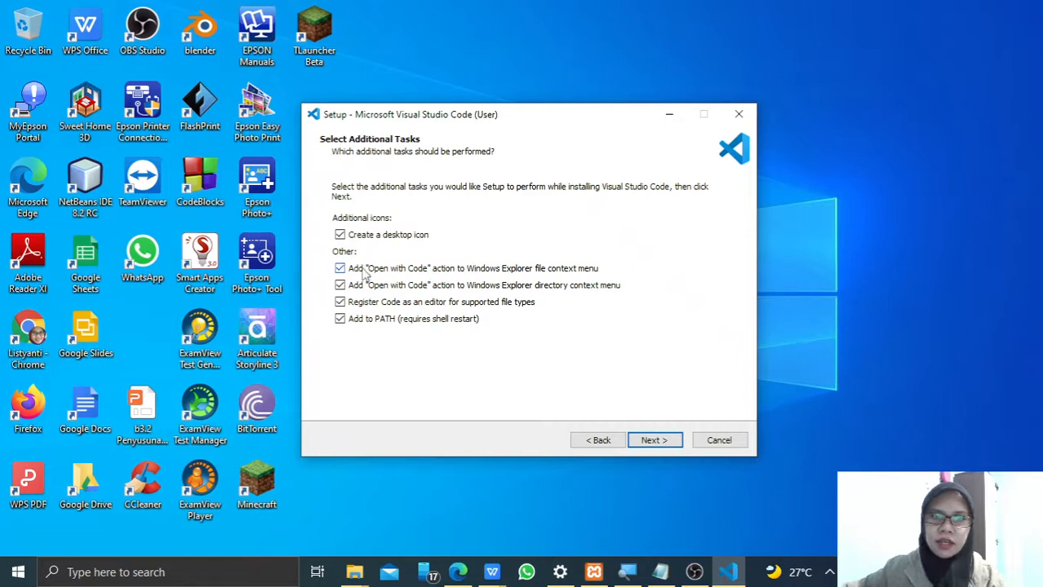
# - Examine the context menu commands of the VS Code 1.58.0 and XAMPP installer files in the software folder
pyautogui.click(367, 577)
pyautogui.click(379, 501)
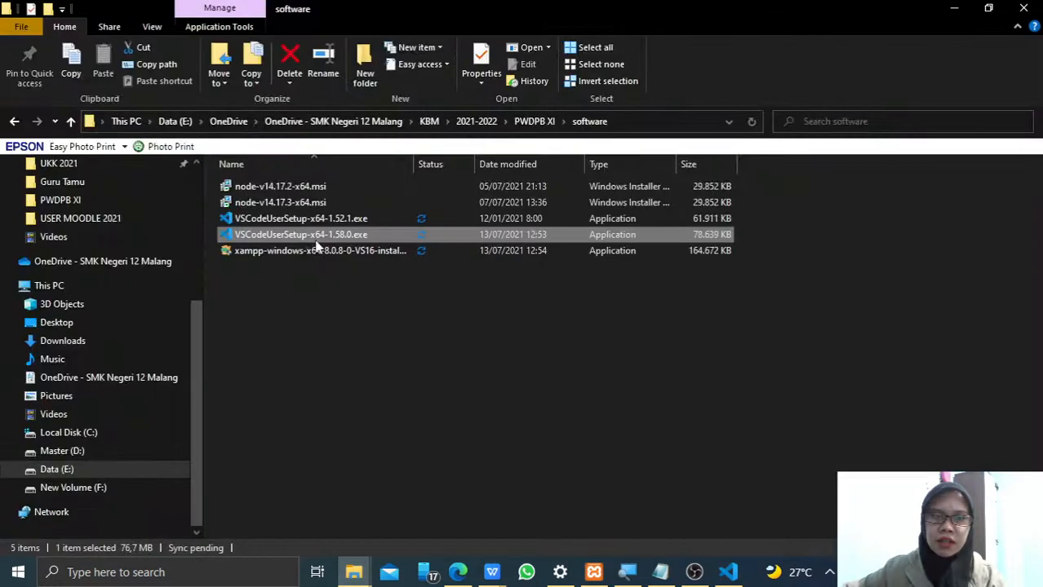
pyautogui.rightClick(317, 235)
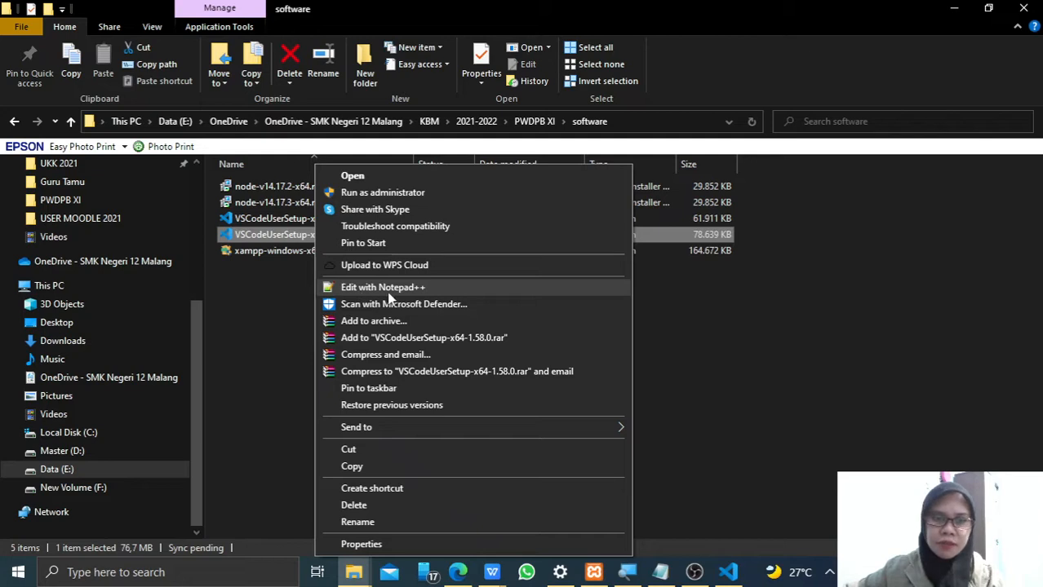
pyautogui.click(710, 328)
pyautogui.click(728, 572)
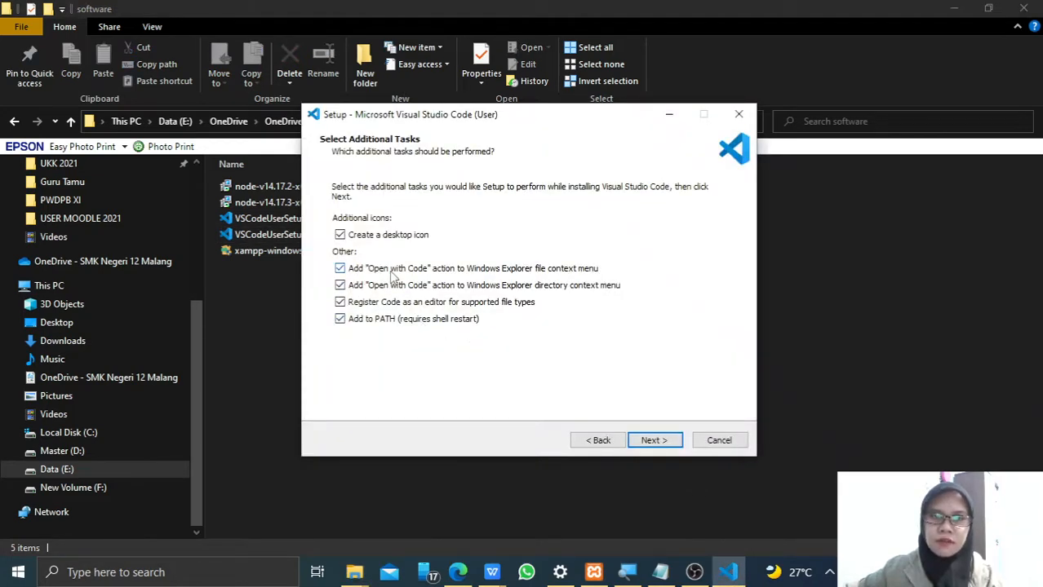
pyautogui.click(270, 252)
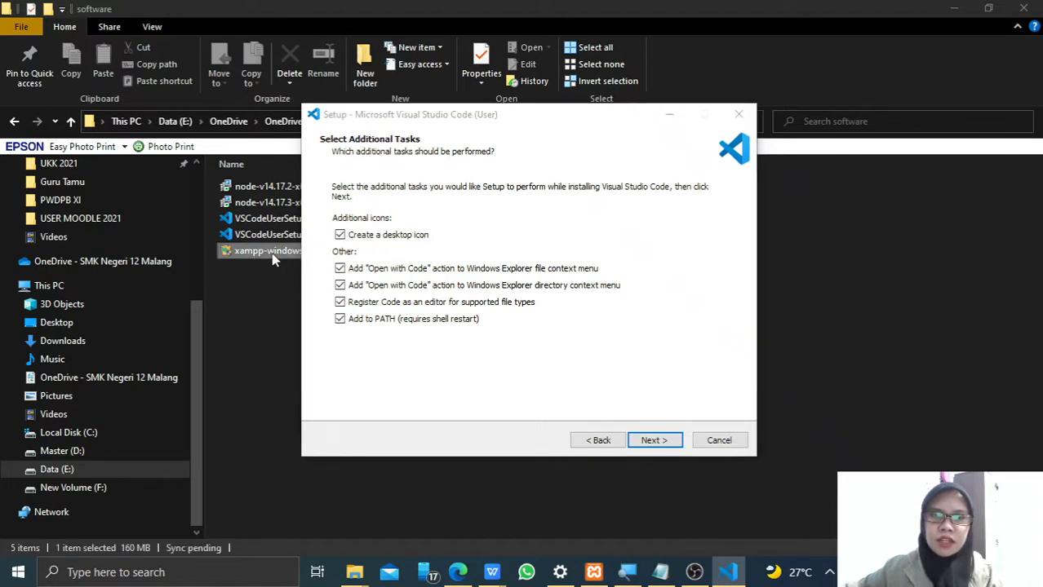
pyautogui.rightClick(270, 252)
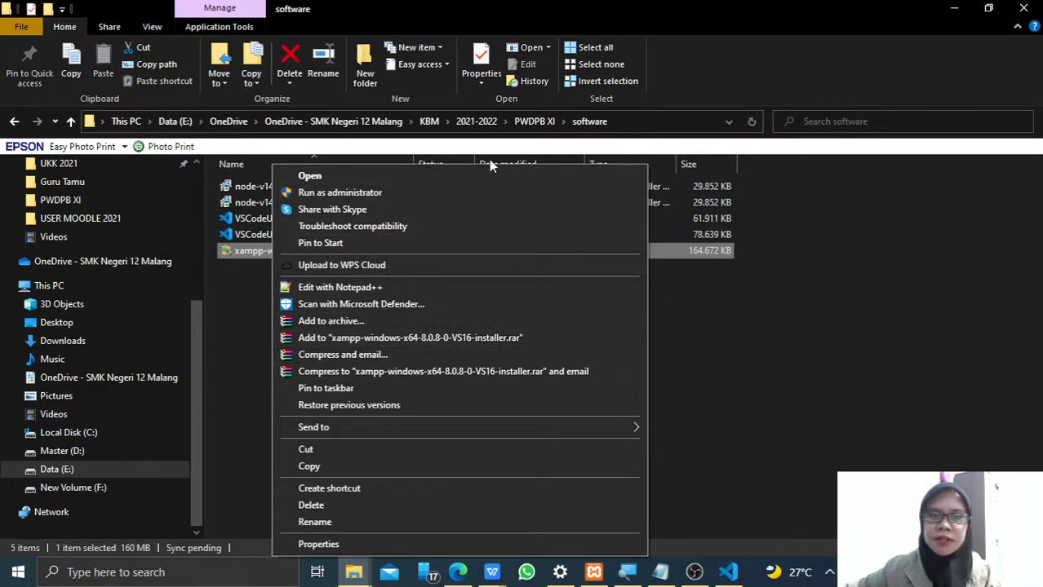
pyautogui.click(717, 340)
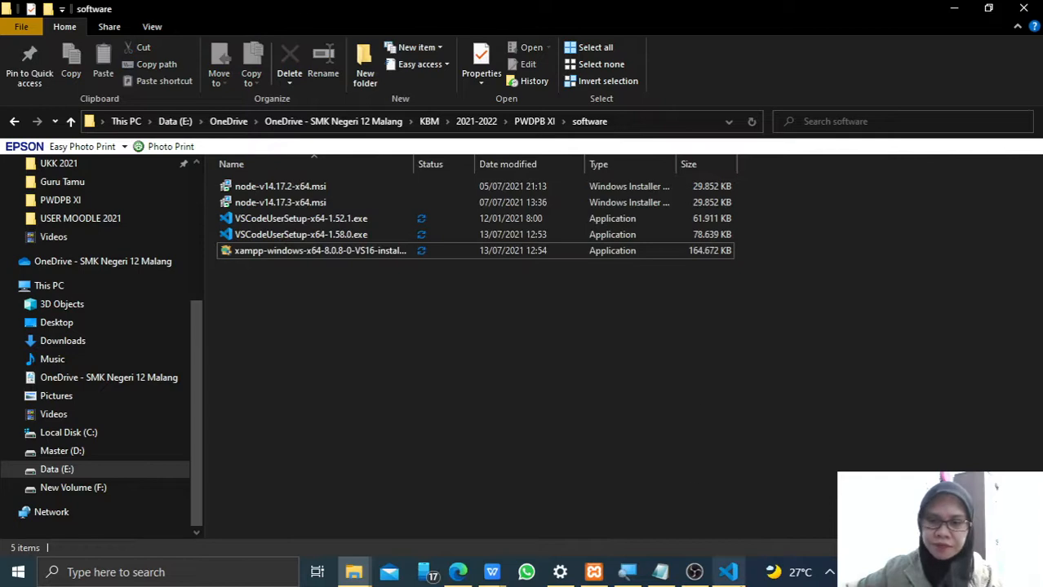
# - Return to the Visual Studio Code setup, confirm the additional tasks and start the installation
pyautogui.click(728, 573)
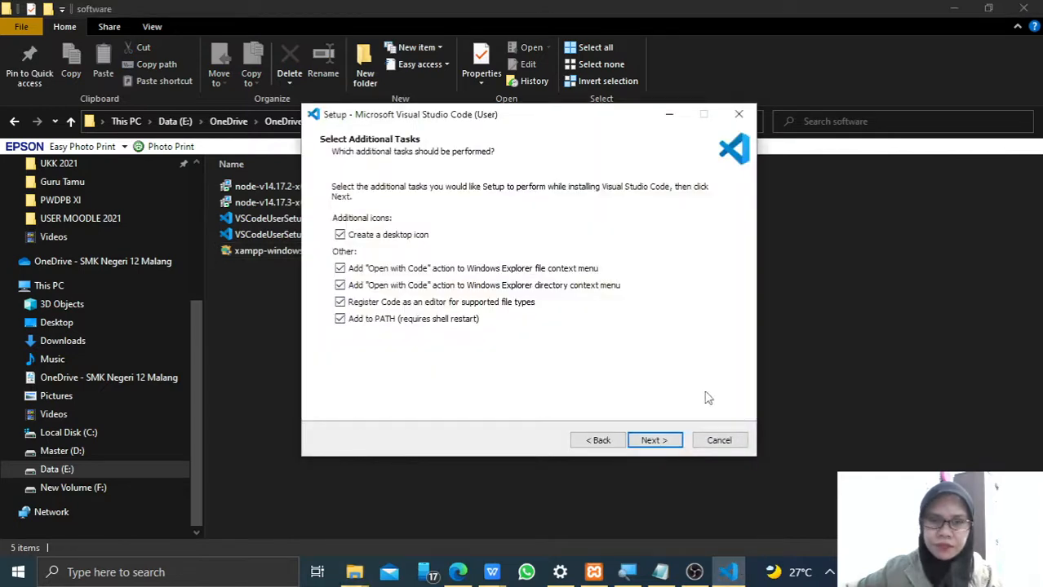
pyautogui.click(652, 439)
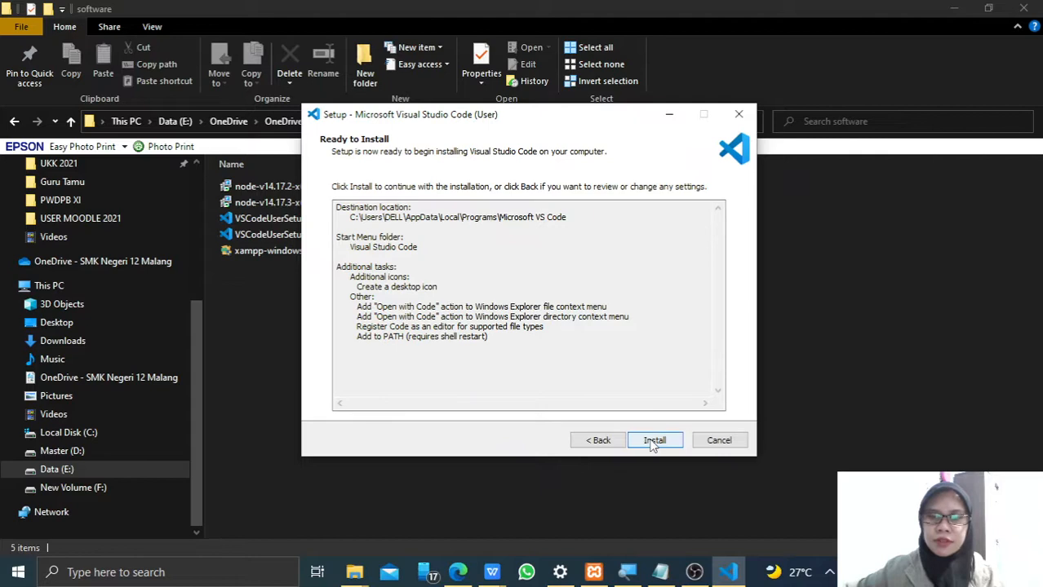
pyautogui.click(654, 441)
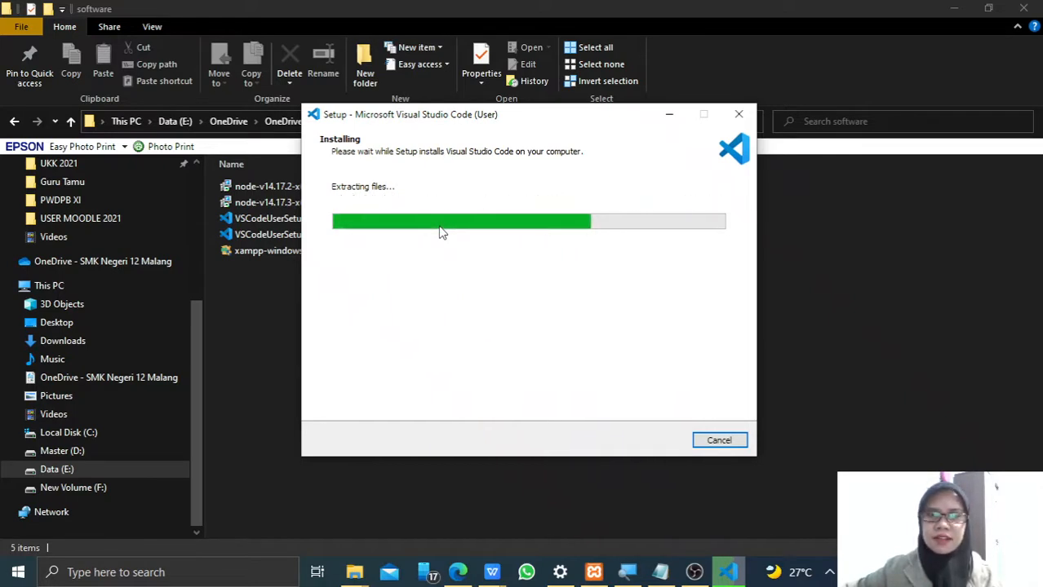
pyautogui.click(694, 572)
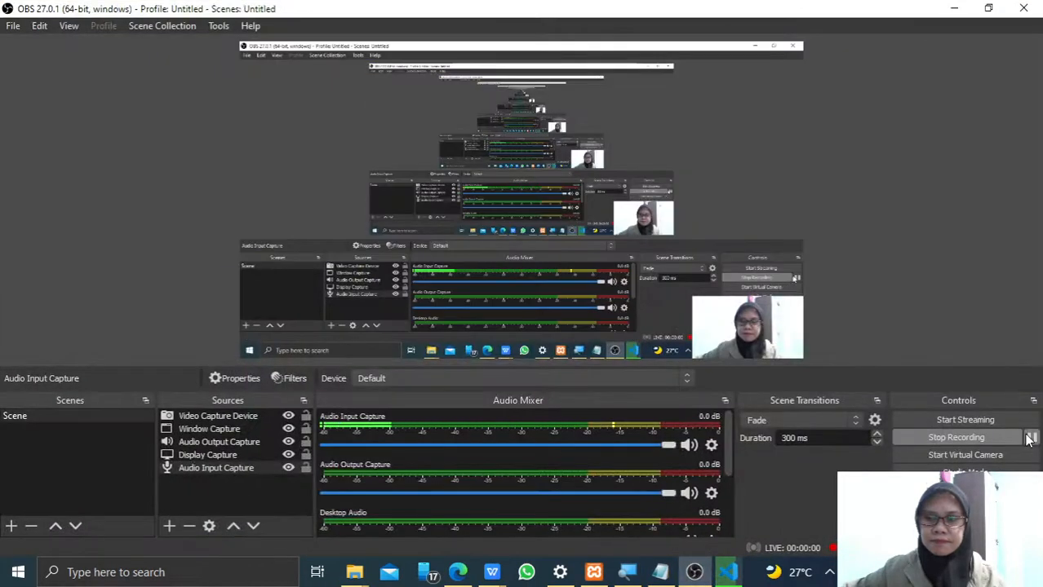
pyautogui.click(954, 8)
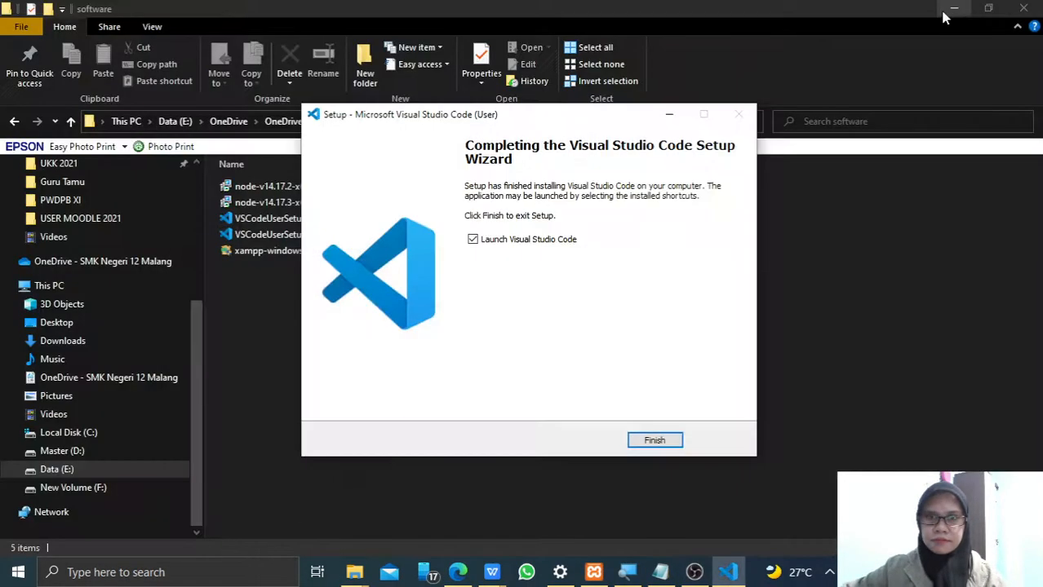
# - Finish the setup wizard with Launch Visual Studio Code enabled
pyautogui.moveTo(565, 120); pyautogui.dragTo(590, 132)
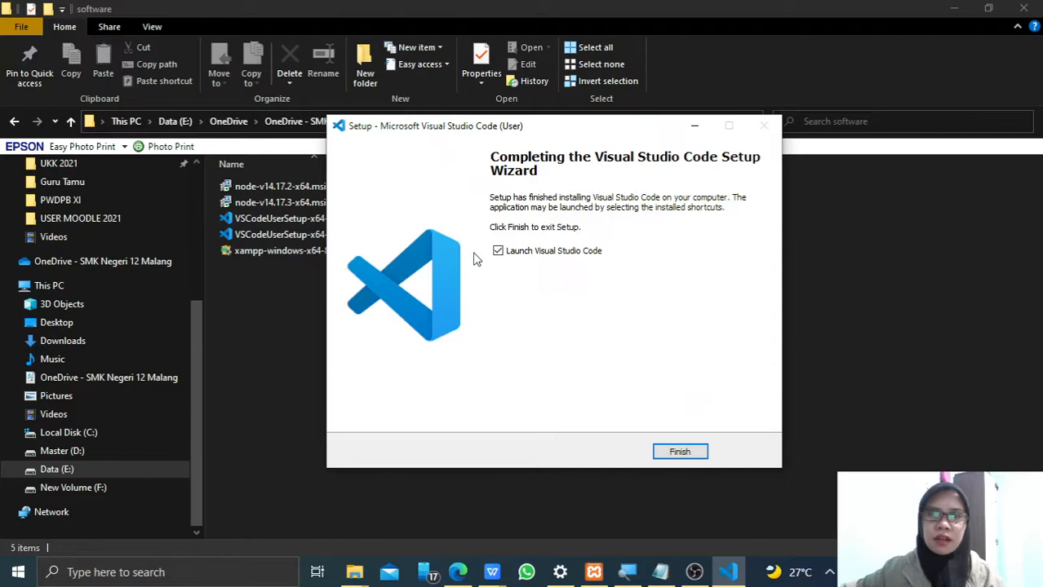
pyautogui.click(680, 453)
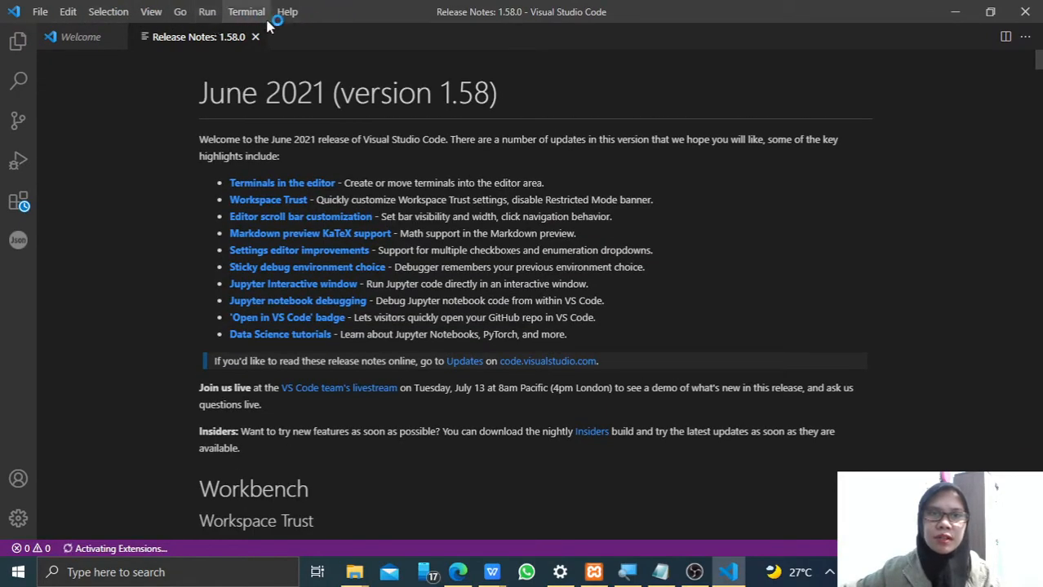
# - Examine the commands offered under File, Selection, View and Terminal
pyautogui.click(41, 13)
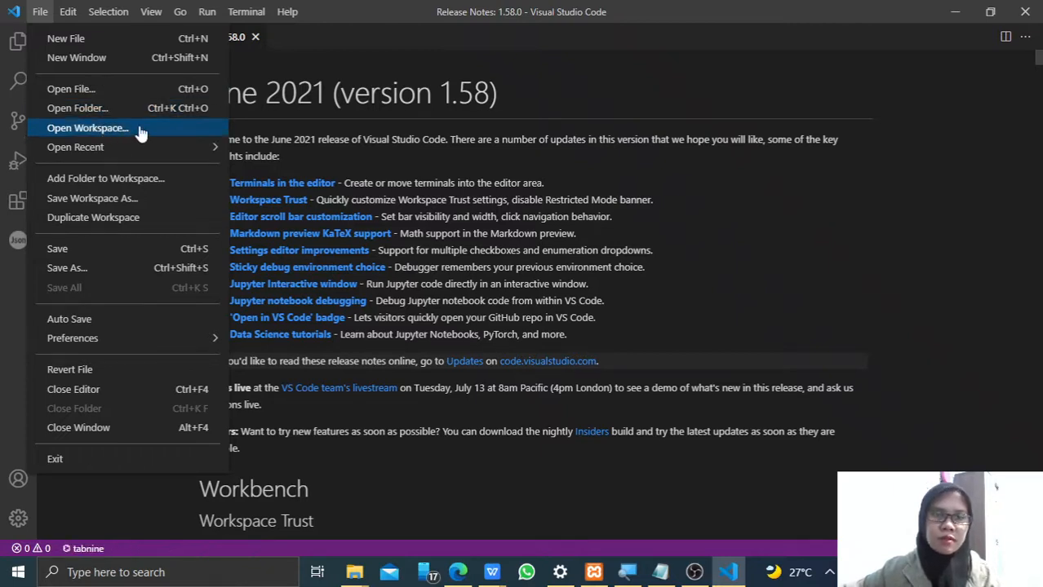
pyautogui.moveTo(65, 150)
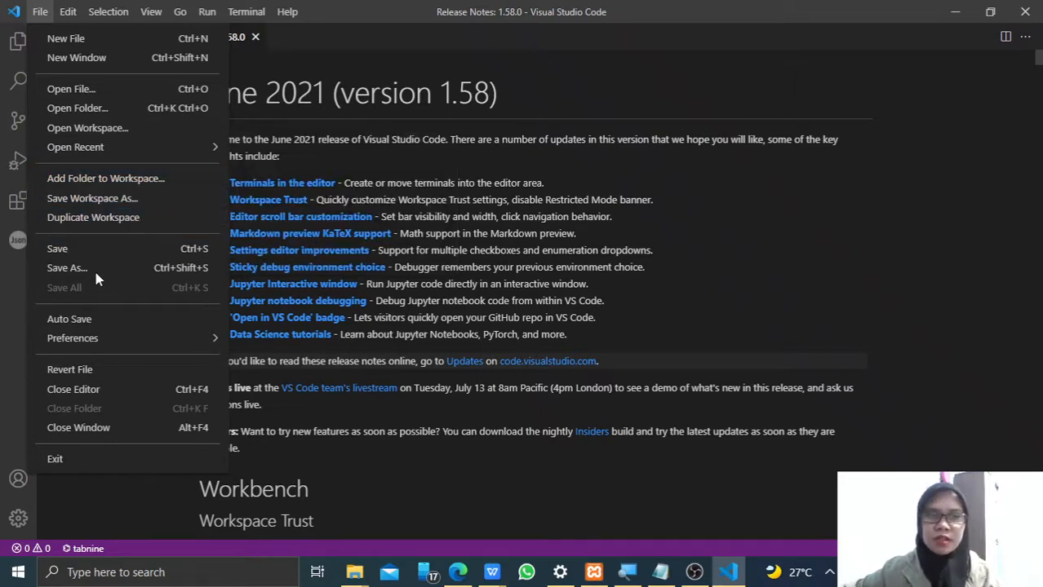
pyautogui.moveTo(75, 18)
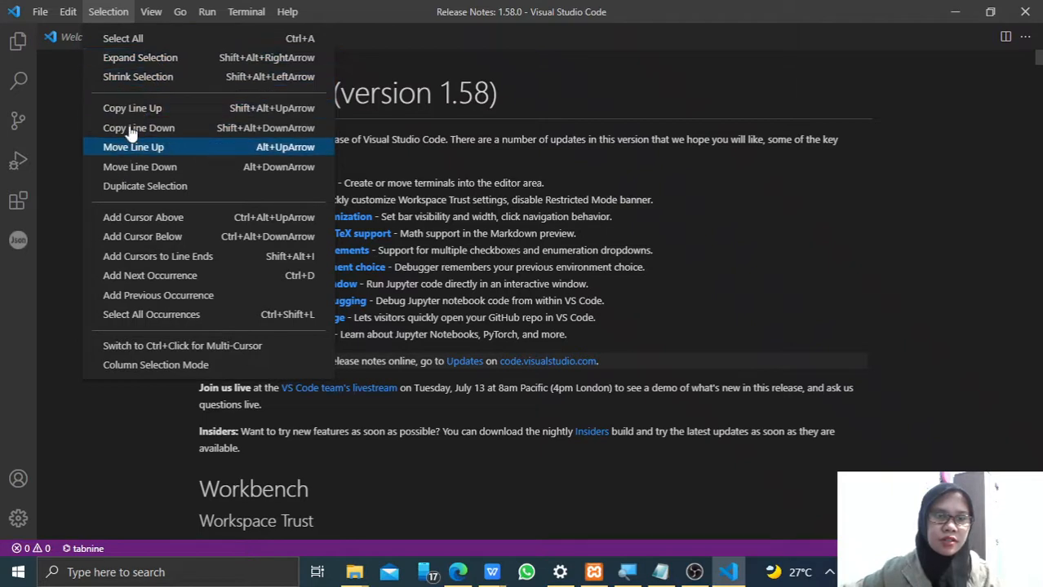
pyautogui.moveTo(164, 13)
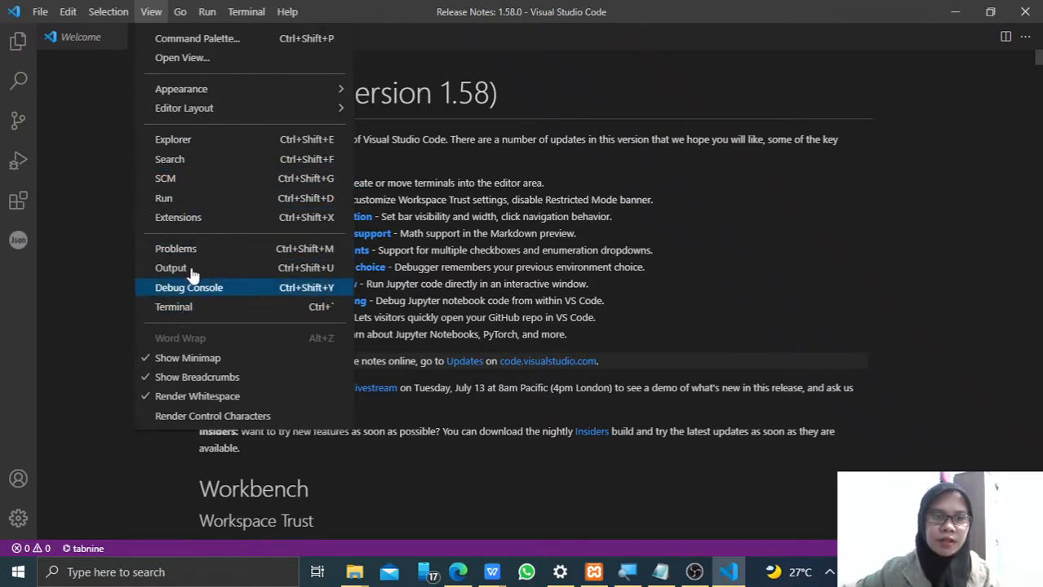
pyautogui.moveTo(258, 14)
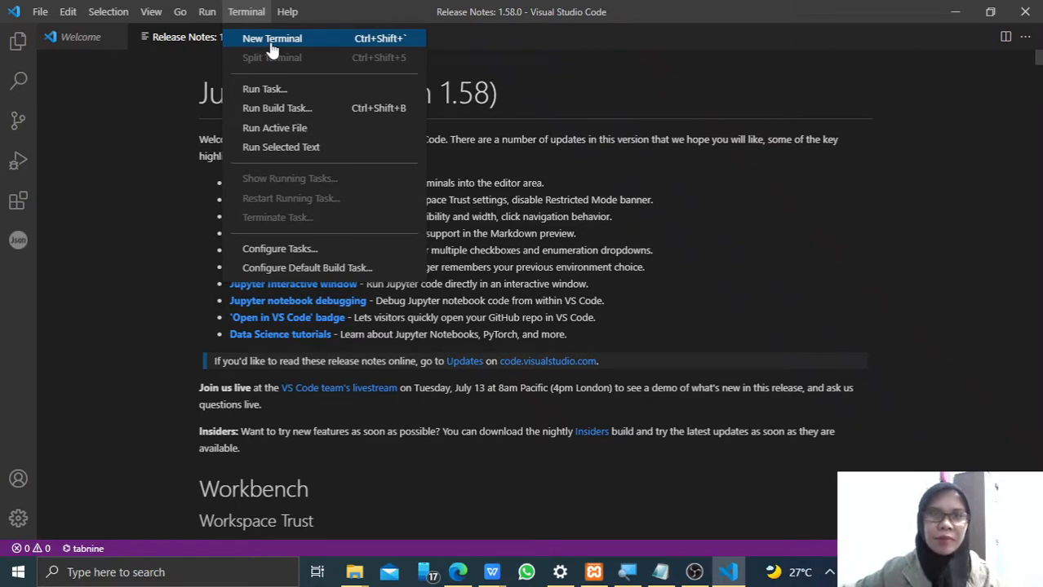
pyautogui.click(235, 11)
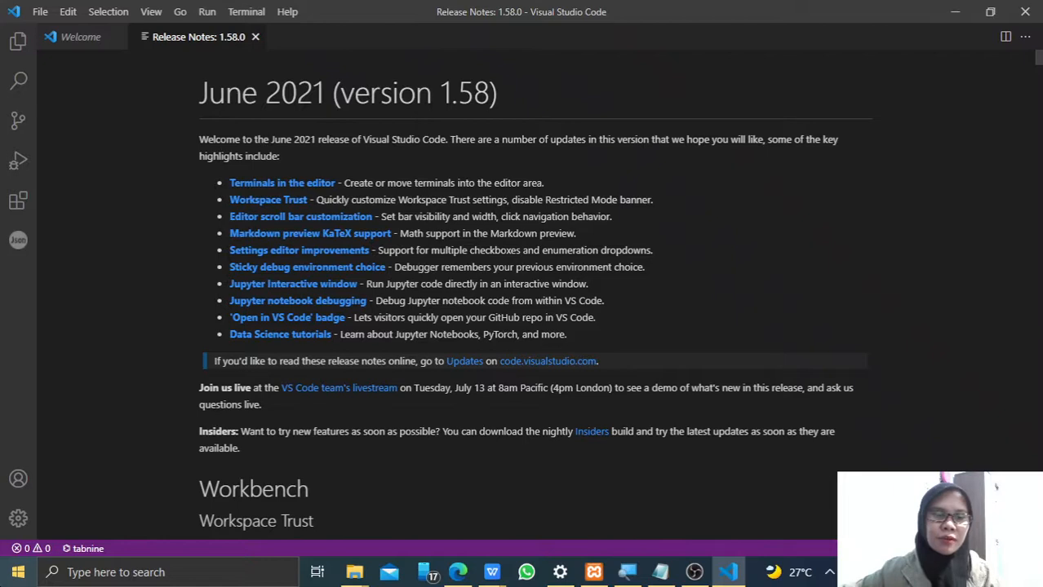
# - Switch to the Windows Command Prompt to look at its window, and close it
pyautogui.click(18, 572)
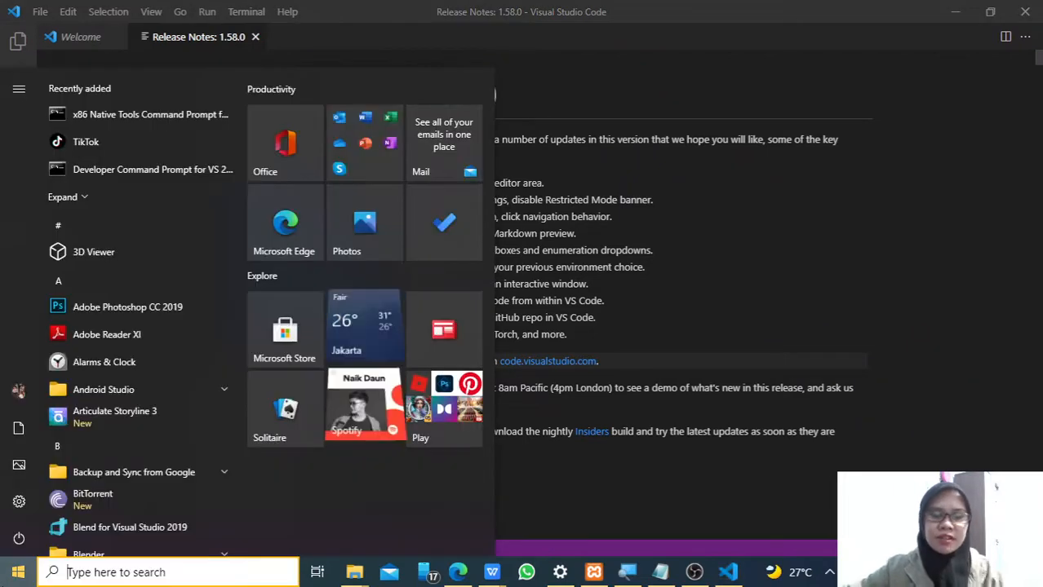
pyautogui.write('cmd')
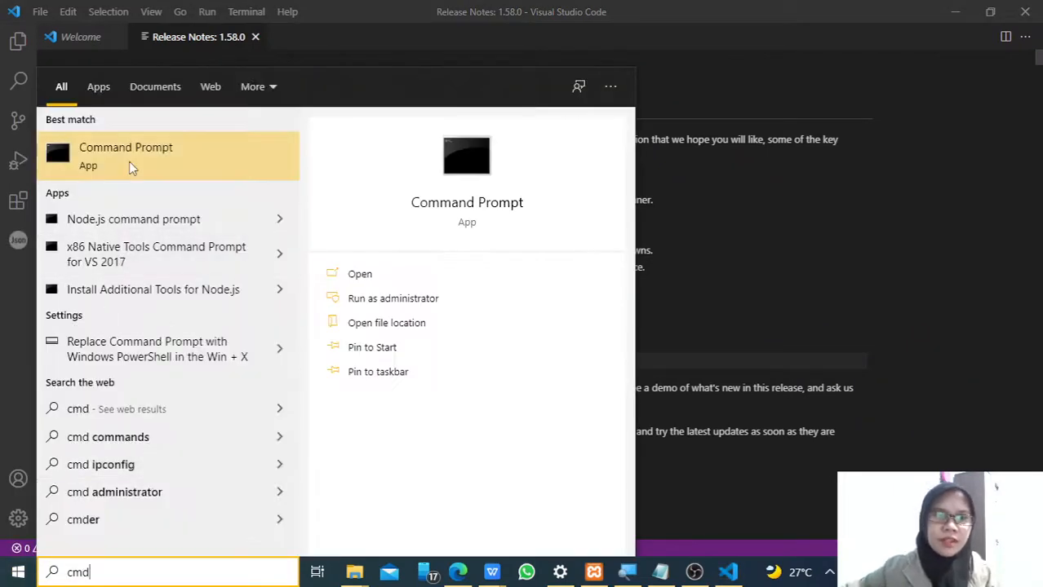
pyautogui.click(129, 162)
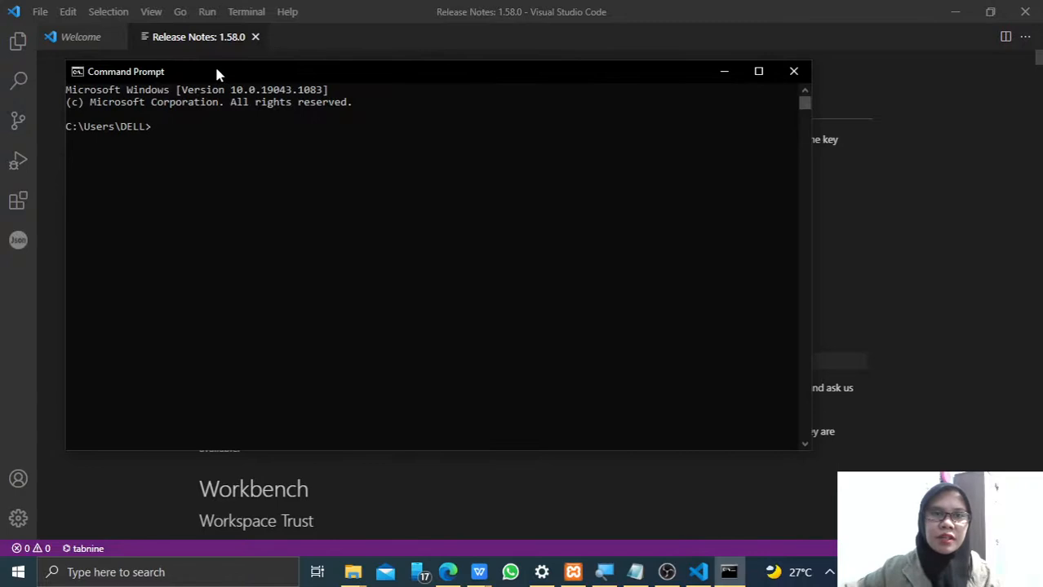
pyautogui.moveTo(216, 72); pyautogui.dragTo(315, 126)
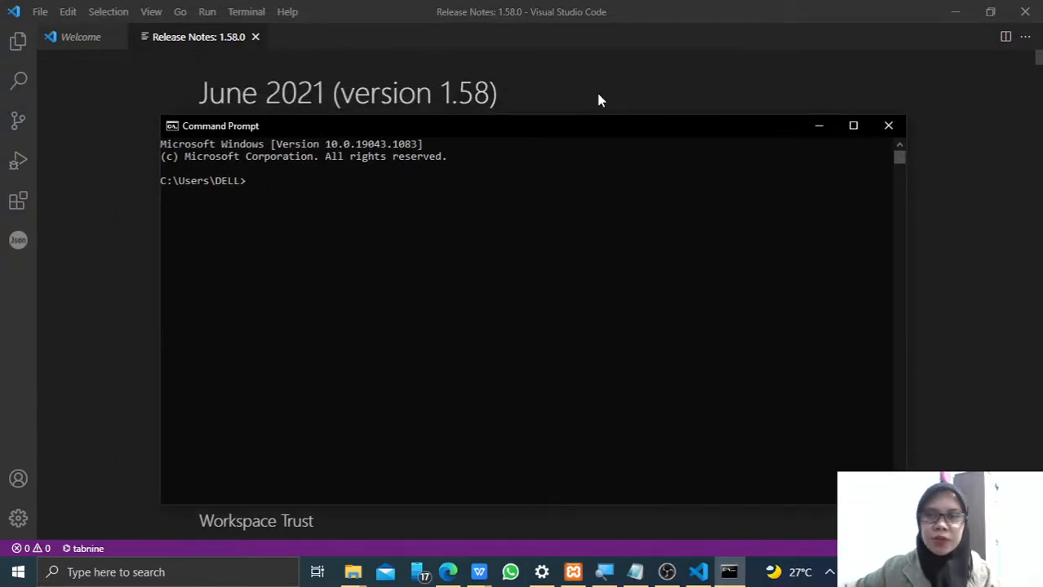
pyautogui.click(888, 126)
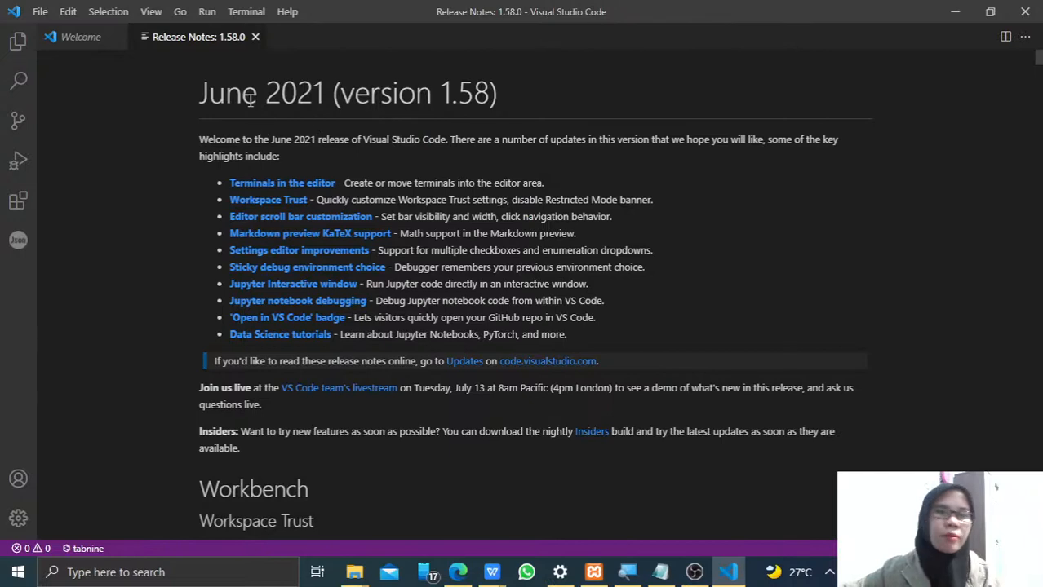
# - Close the release notes and create a new file containing <HTML> and </HTML> tags with an empty line between them
pyautogui.click(255, 36)
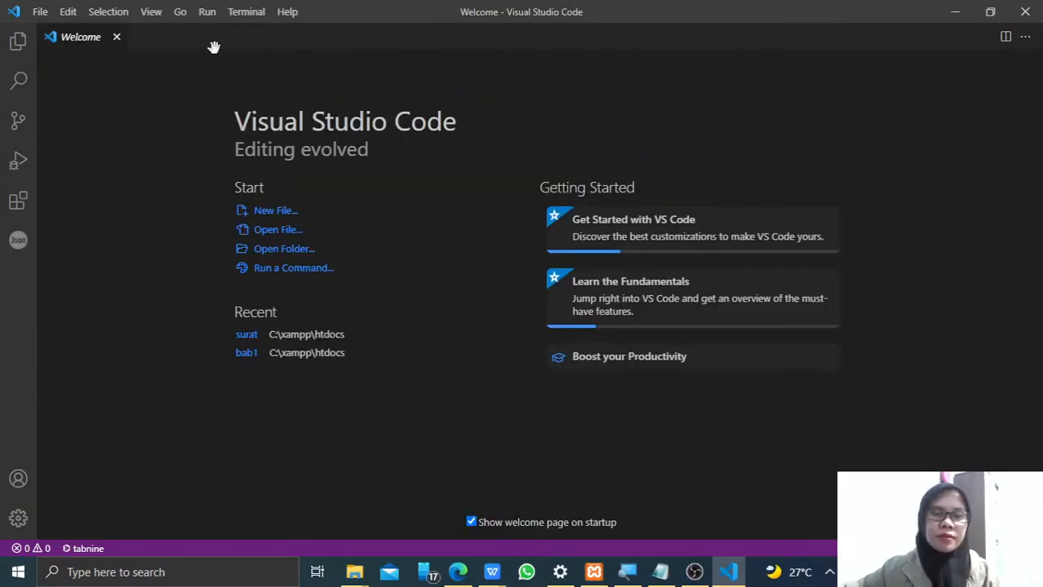
pyautogui.click(280, 214)
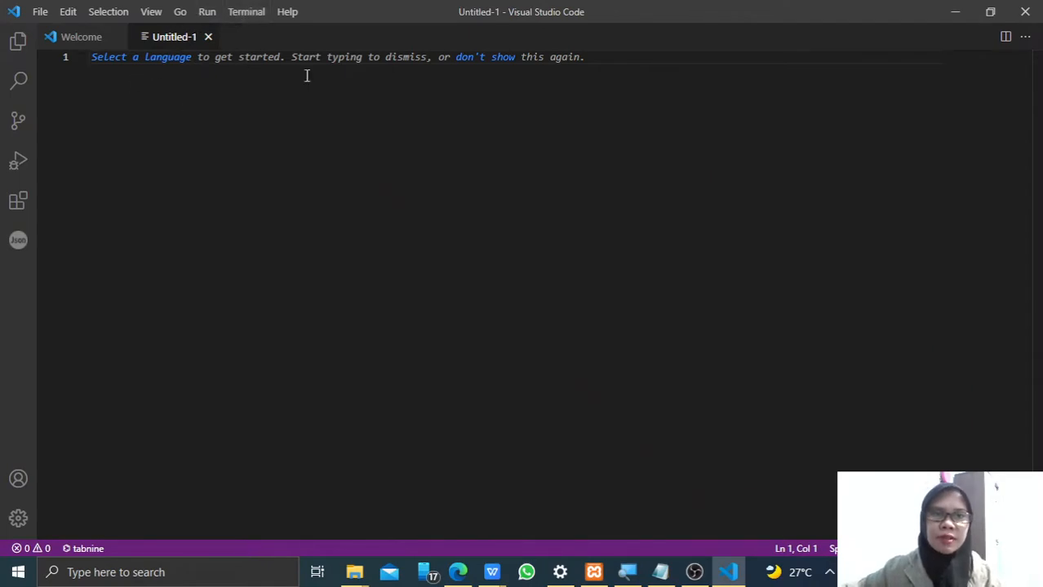
pyautogui.write('<HT')
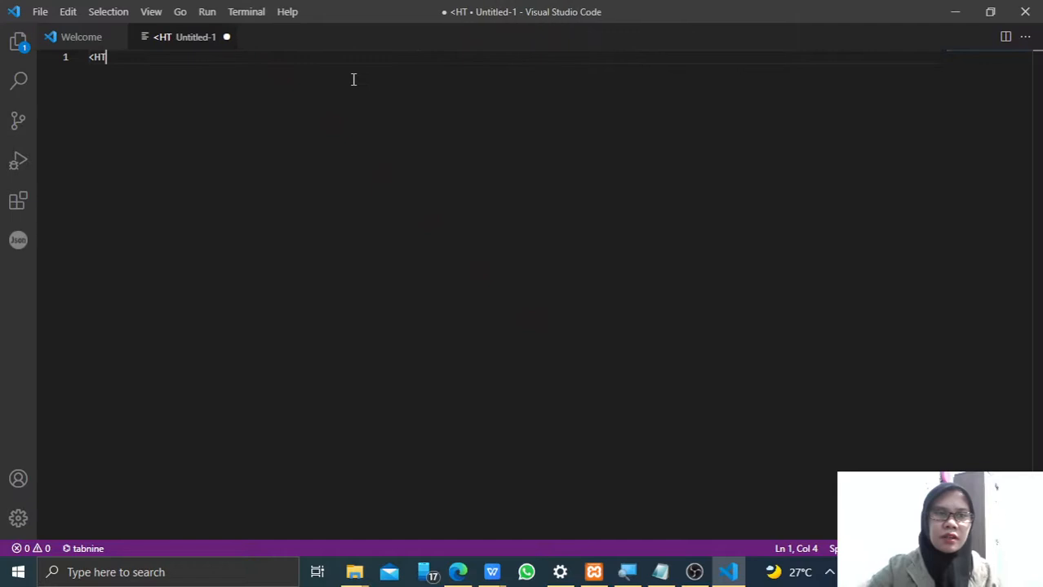
pyautogui.write('ML')
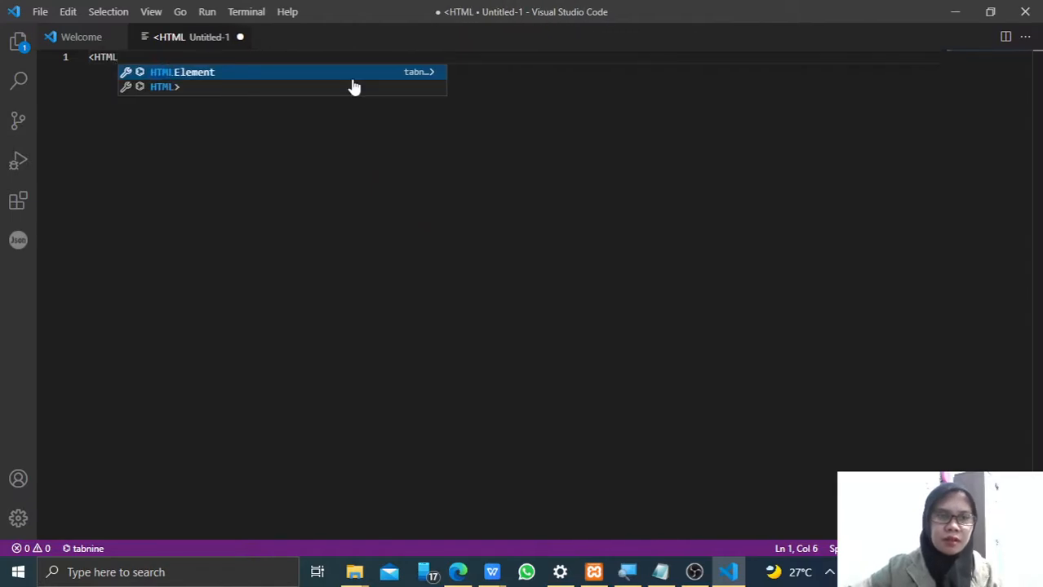
pyautogui.write('>')
pyautogui.press('Return')
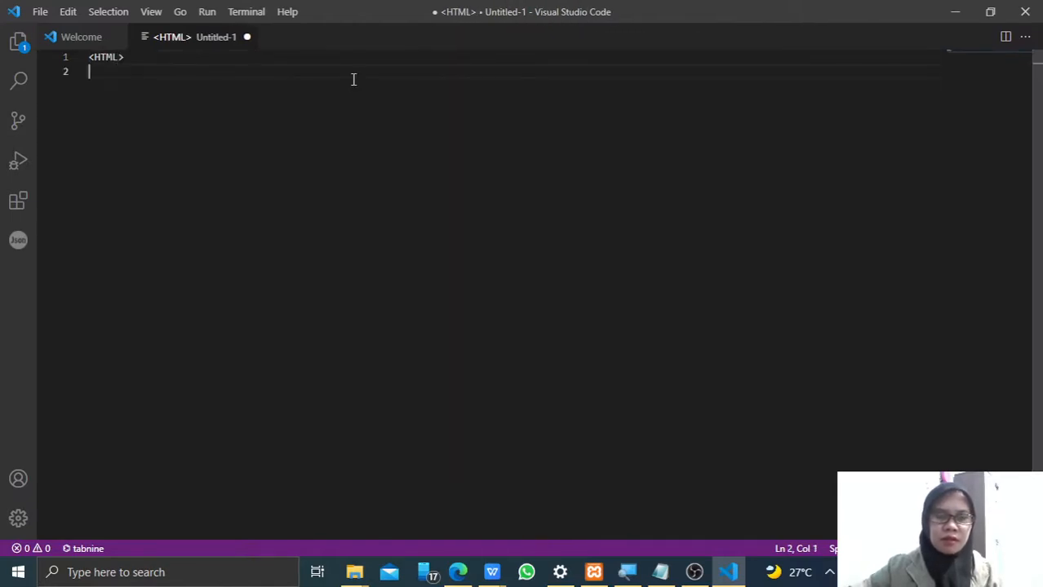
pyautogui.write('</H')
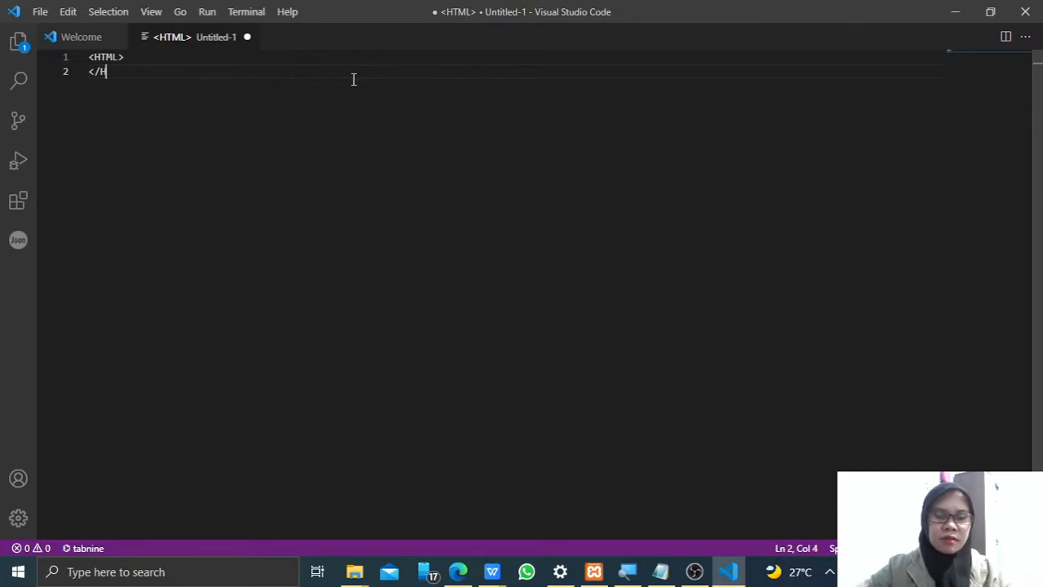
pyautogui.write('TML>')
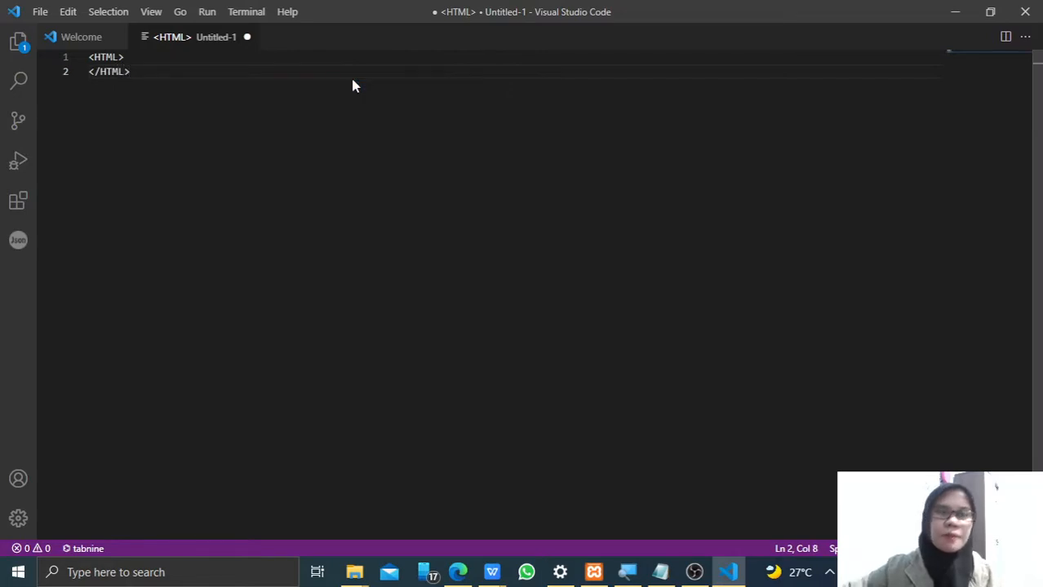
pyautogui.press('Up')
pyautogui.press('Return')
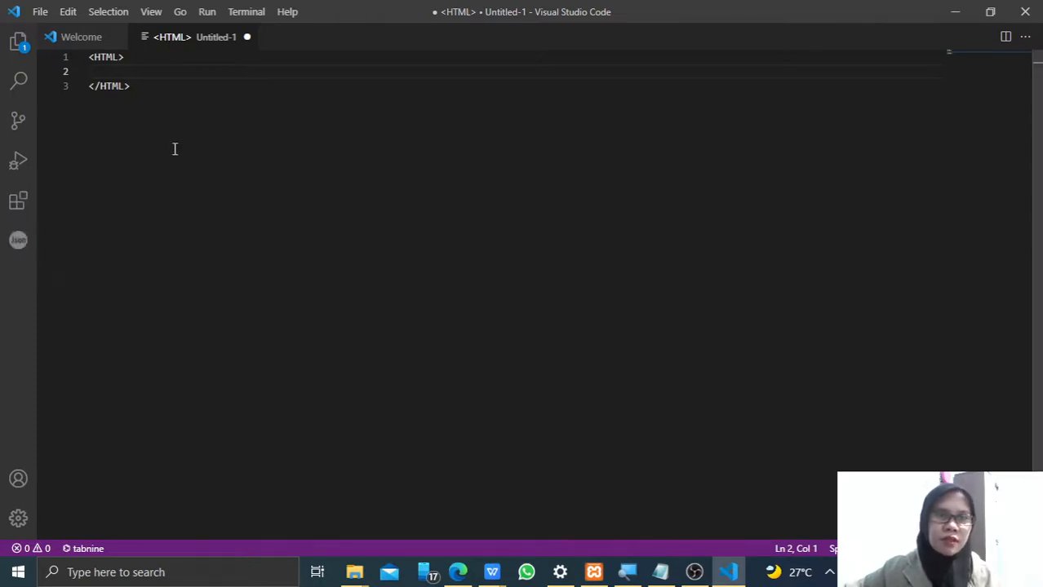
# - Show the integrated terminal below the editor and display the list of installed extensions
pyautogui.click(152, 14)
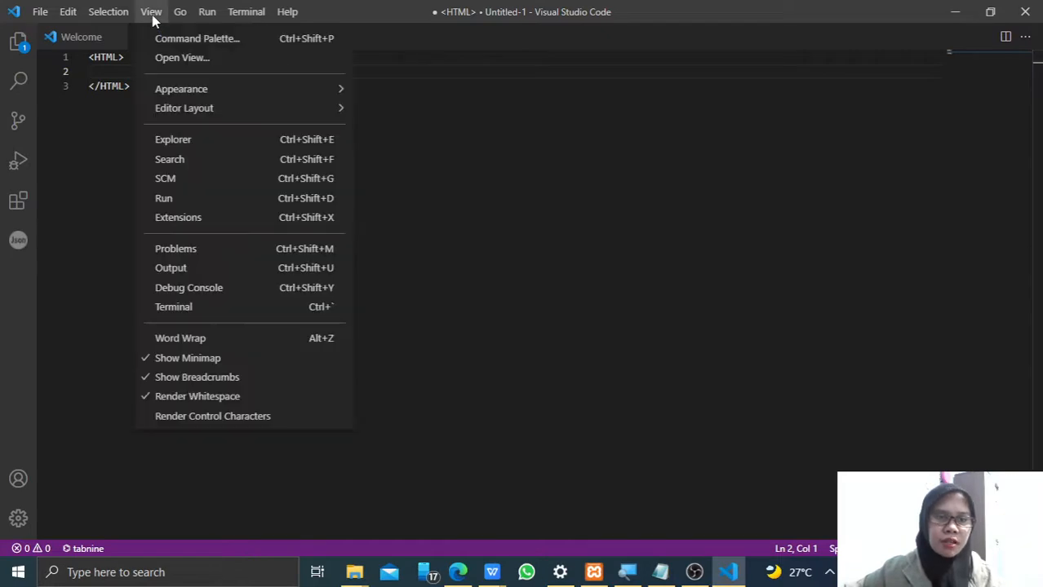
pyautogui.click(168, 309)
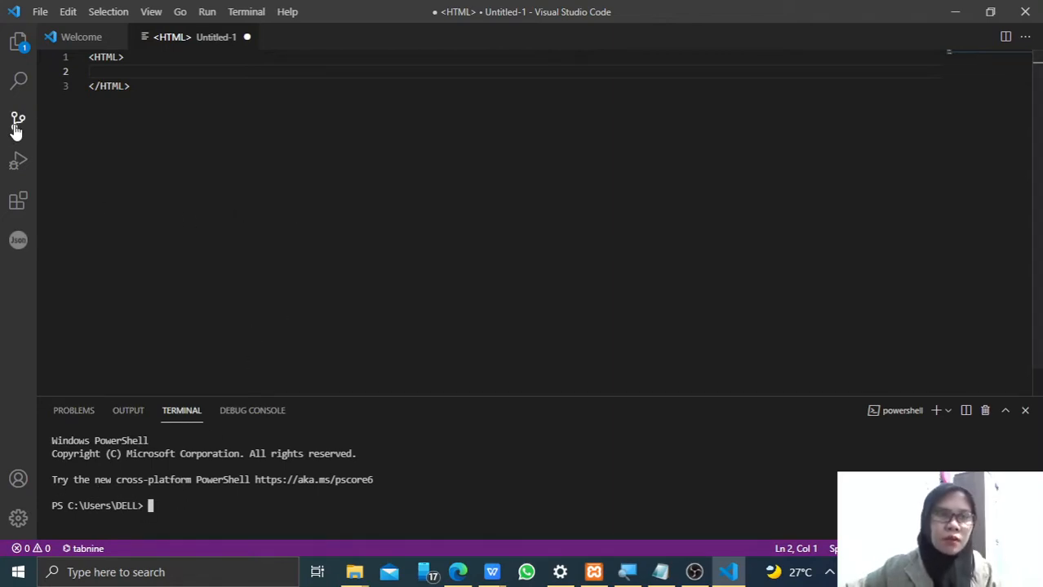
pyautogui.click(16, 211)
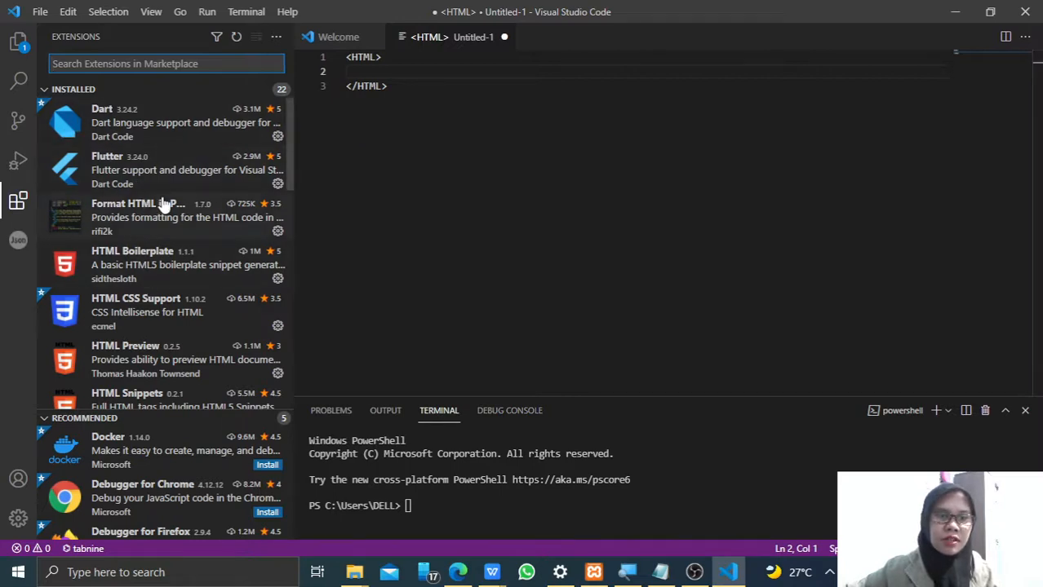
# - Look through the installed extensions and view the details of HTML CSS Support and HTML Preview
pyautogui.scroll(-4, 160, 265)
pyautogui.scroll(4, 160, 265)
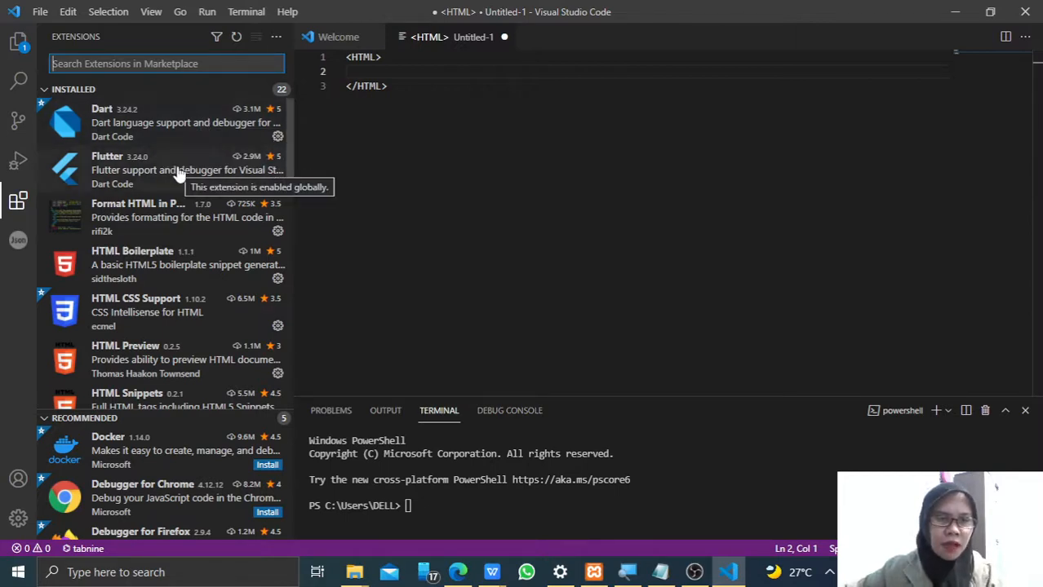
pyautogui.scroll(-1, 178, 174)
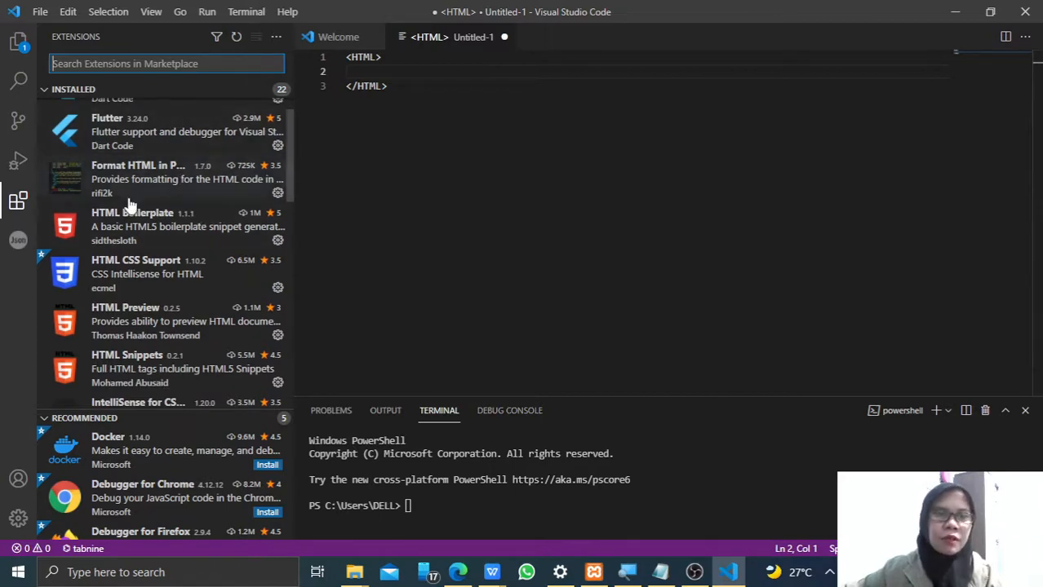
pyautogui.click(140, 279)
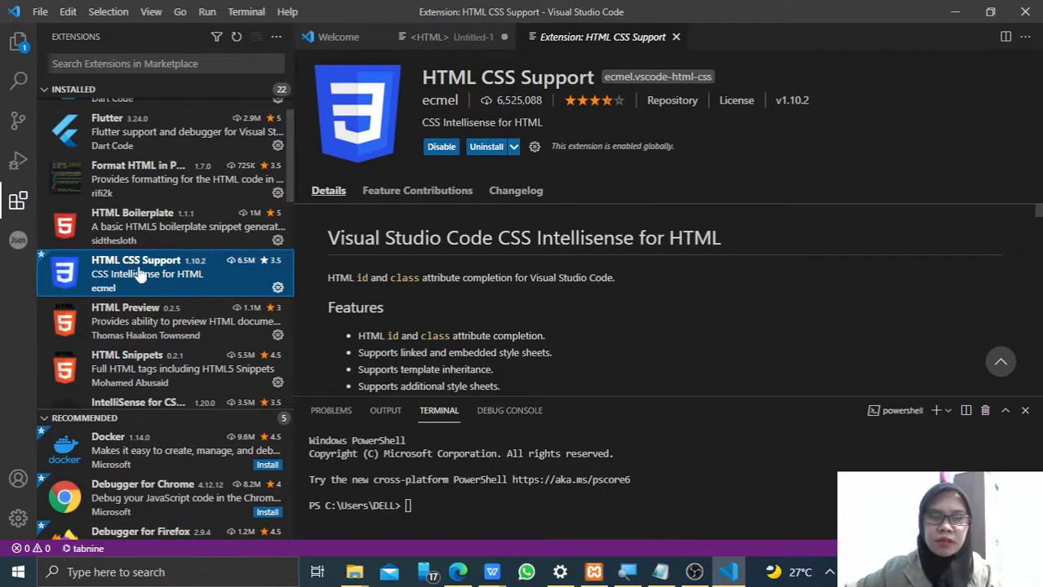
pyautogui.click(147, 341)
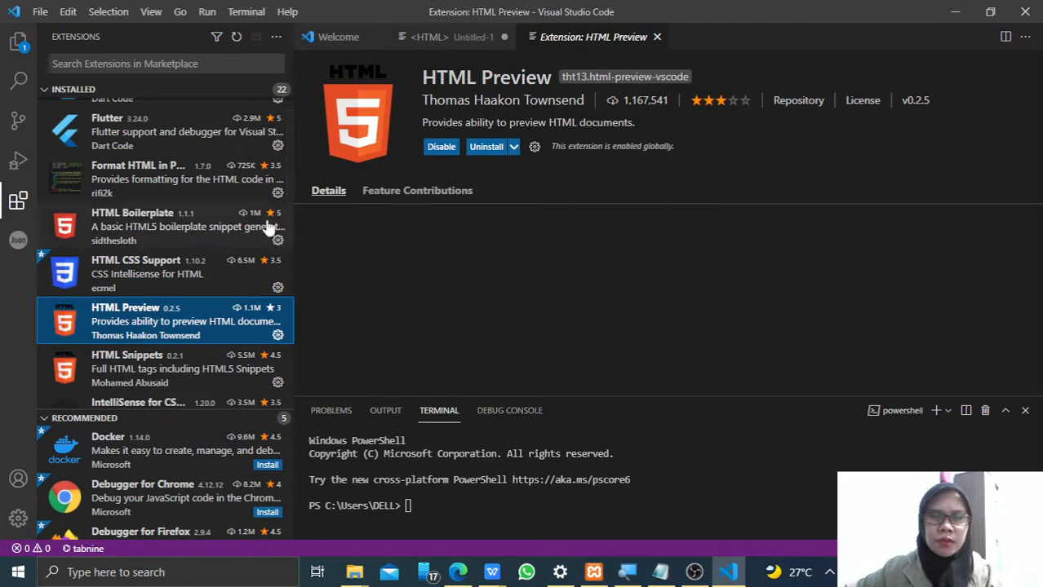
# - View the details of the IntelliSense for CSS class names in HTML, JS-CSS-HTML Formatter and json extensions
pyautogui.scroll(-1, 173, 294)
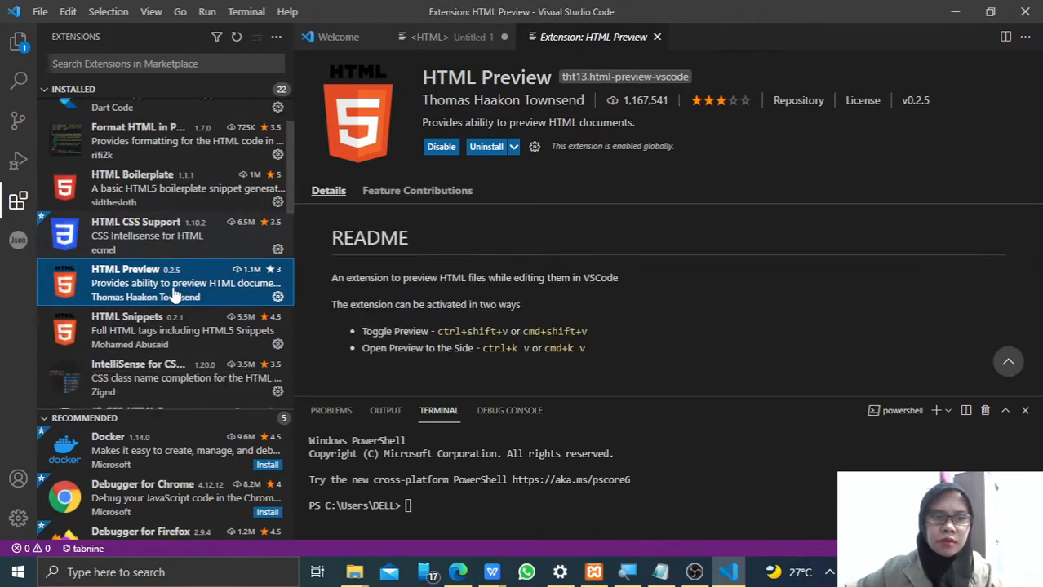
pyautogui.scroll(-1, 173, 296)
pyautogui.click(140, 348)
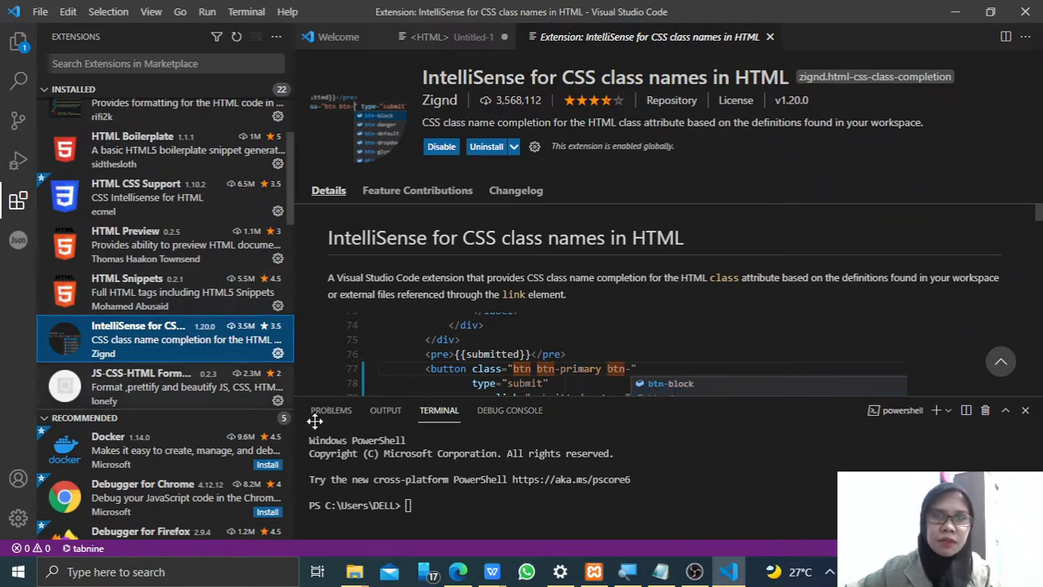
pyautogui.scroll(-1, 255, 347)
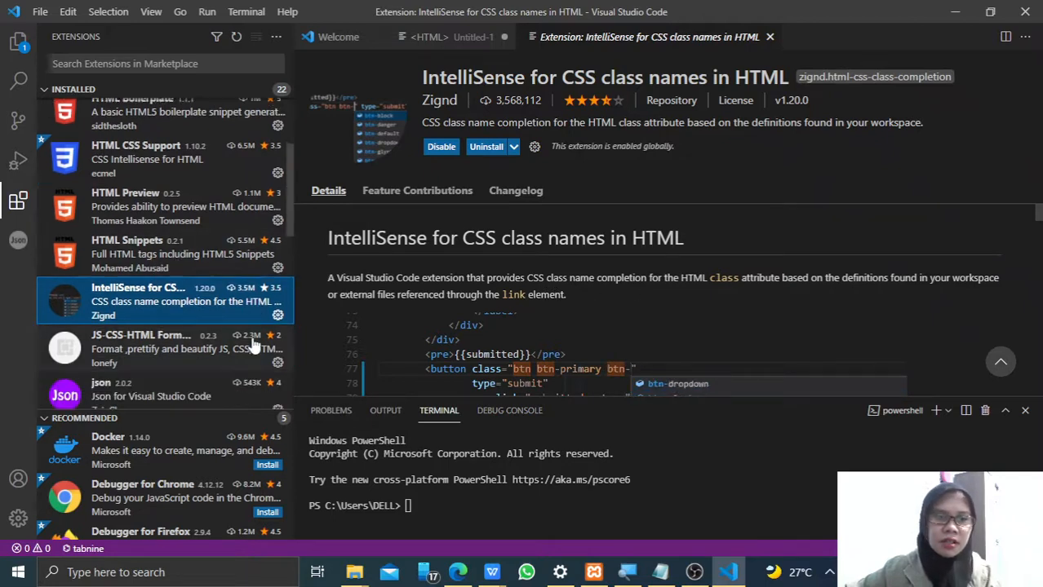
pyautogui.click(126, 352)
pyautogui.scroll(-2, 196, 353)
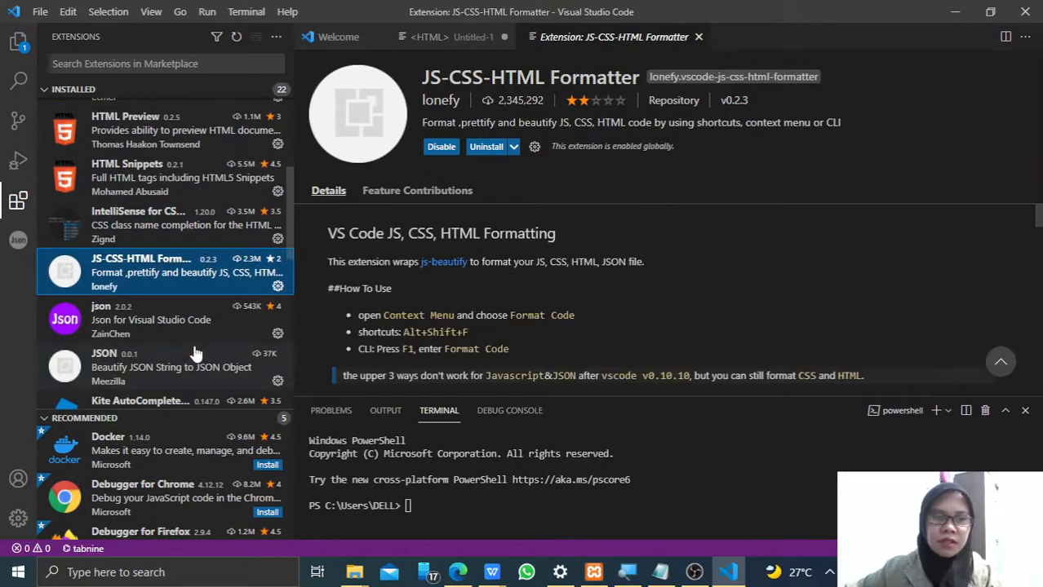
pyautogui.click(155, 324)
pyautogui.scroll(-3, 162, 325)
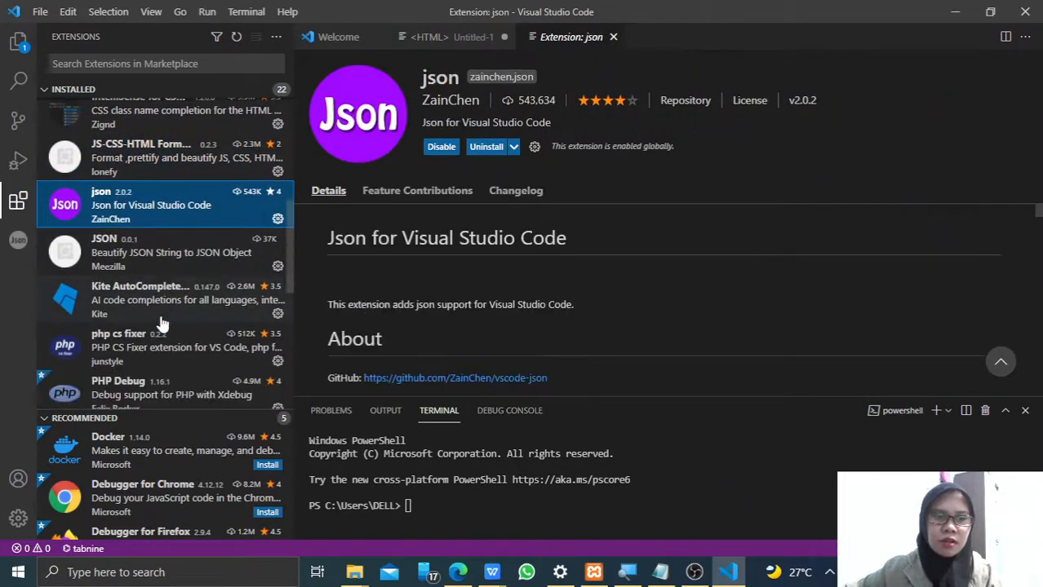
# - Browse the remaining installed extensions and return to the details of IntelliSense for CSS class names in HTML
pyautogui.scroll(-2, 158, 331)
pyautogui.scroll(-1, 151, 328)
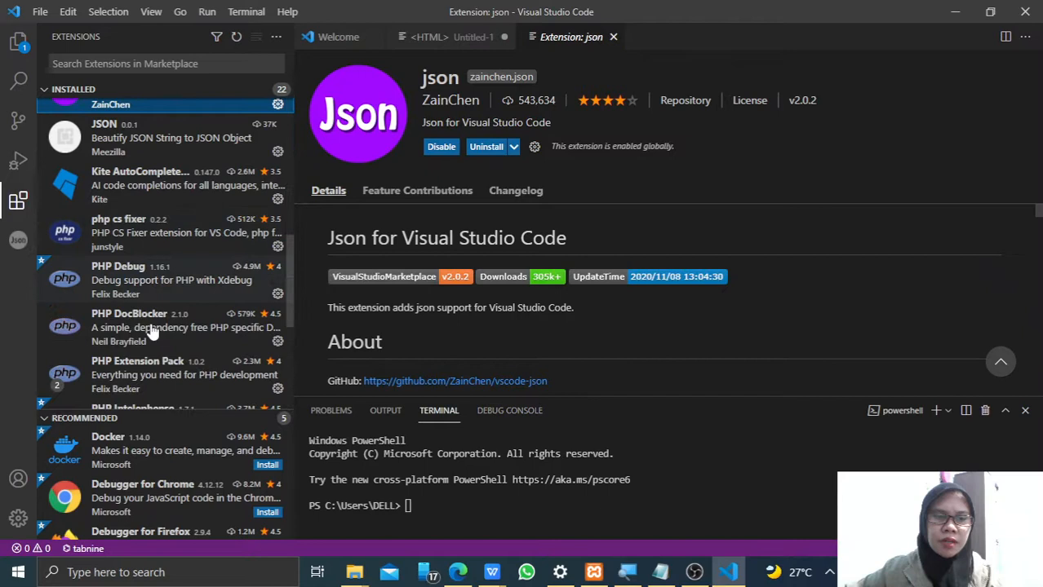
pyautogui.click(289, 337)
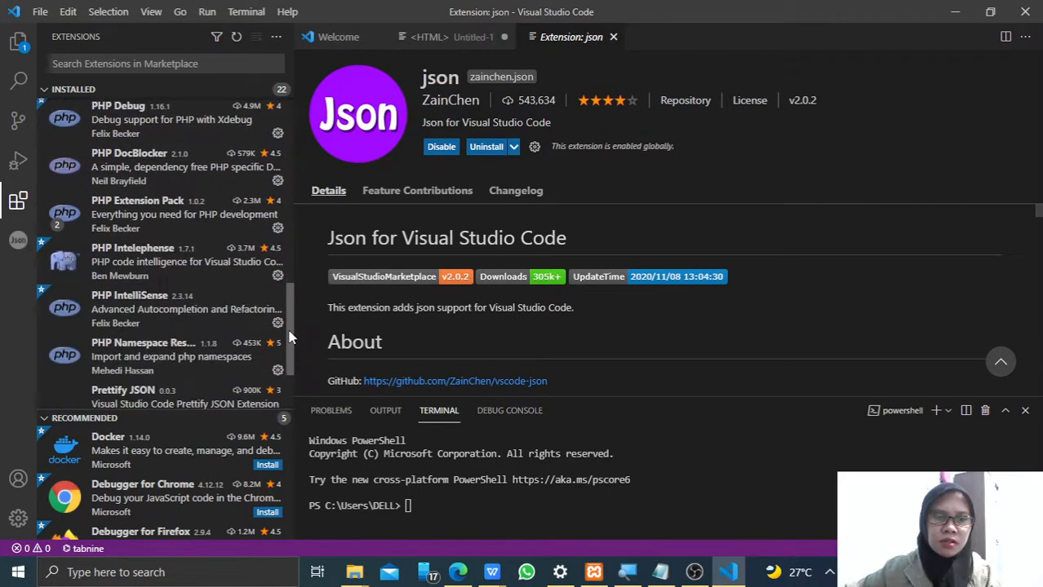
pyautogui.moveTo(289, 337); pyautogui.dragTo(298, 130)
pyautogui.scroll(-4, 233, 233)
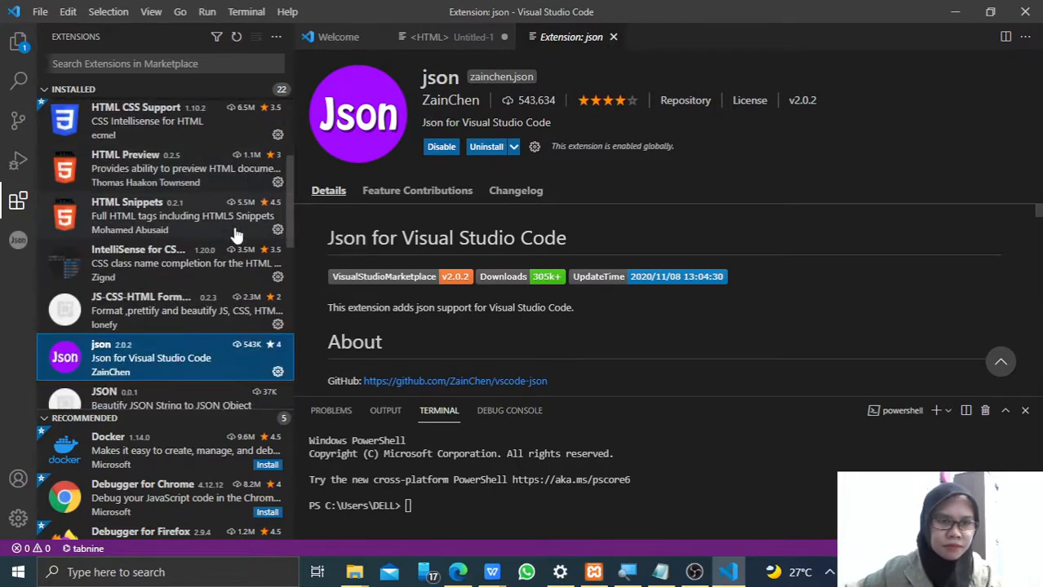
pyautogui.click(195, 249)
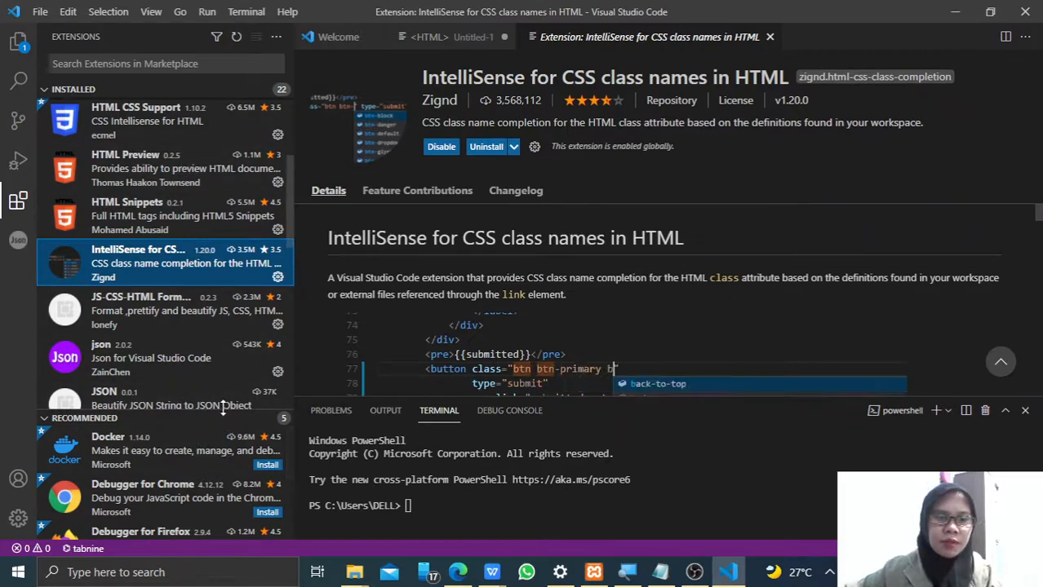
# - Enlarge the recommended extensions list and install Debugger for Chrome, Debugger for Firefox and Notepad++ keymap
pyautogui.moveTo(226, 414); pyautogui.dragTo(218, 173)
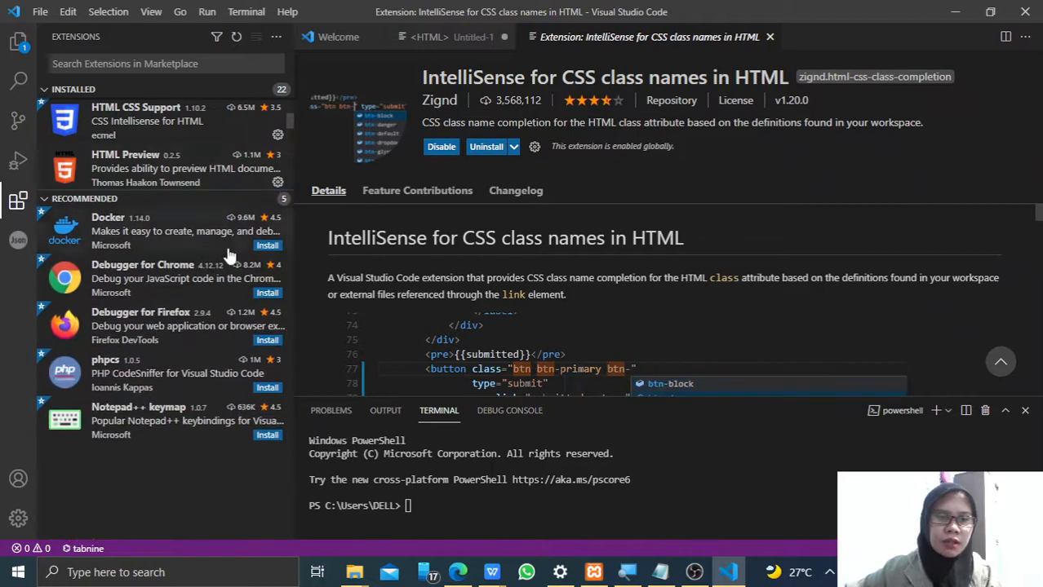
pyautogui.click(180, 278)
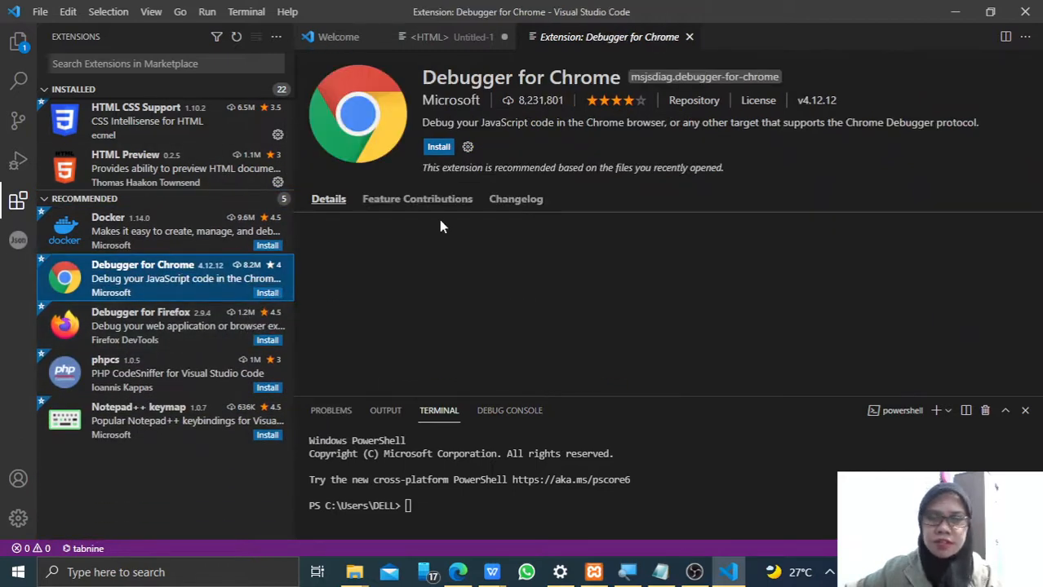
pyautogui.click(442, 150)
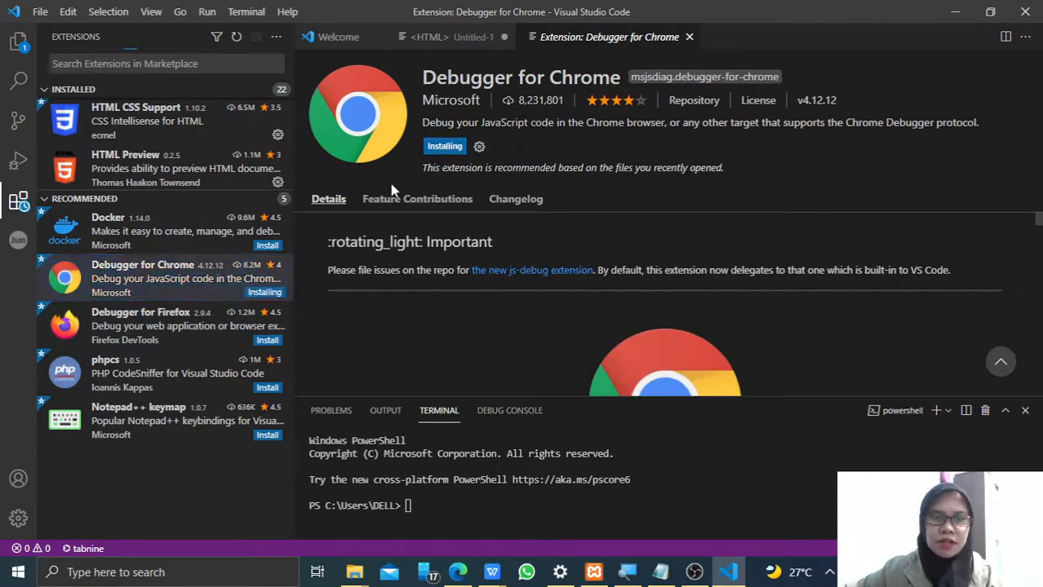
pyautogui.click(151, 322)
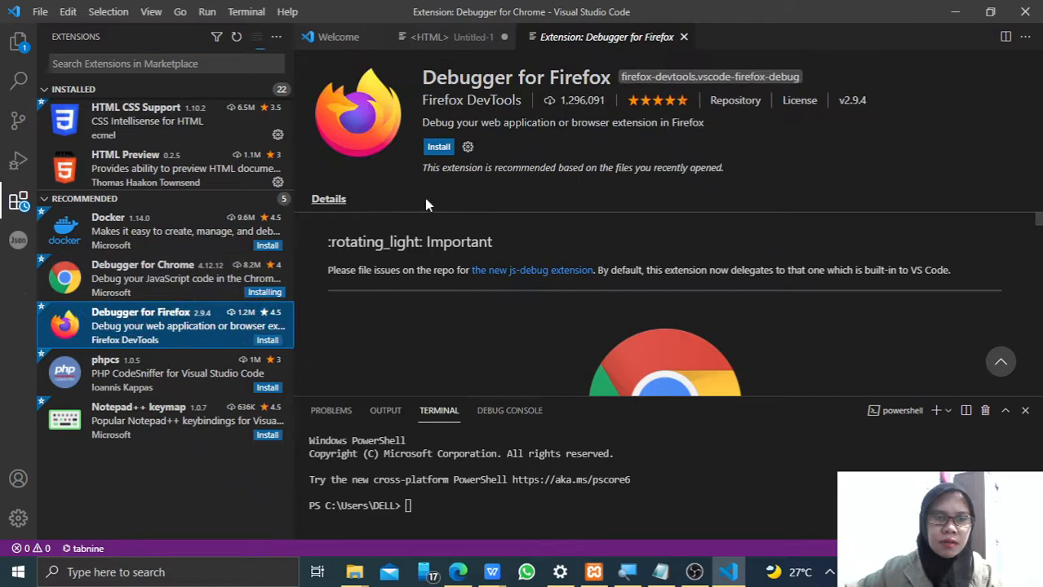
pyautogui.click(439, 150)
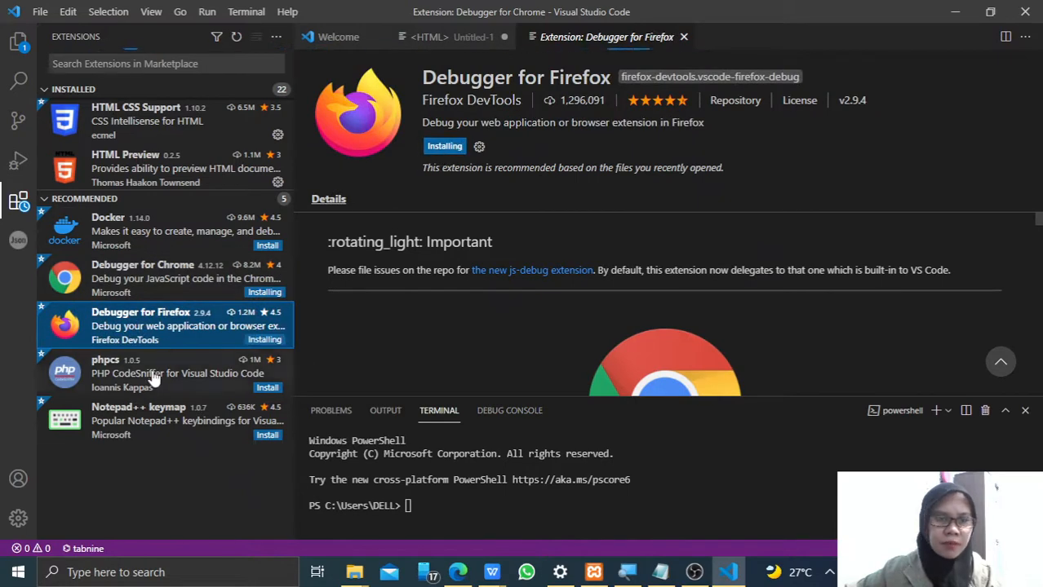
pyautogui.click(156, 425)
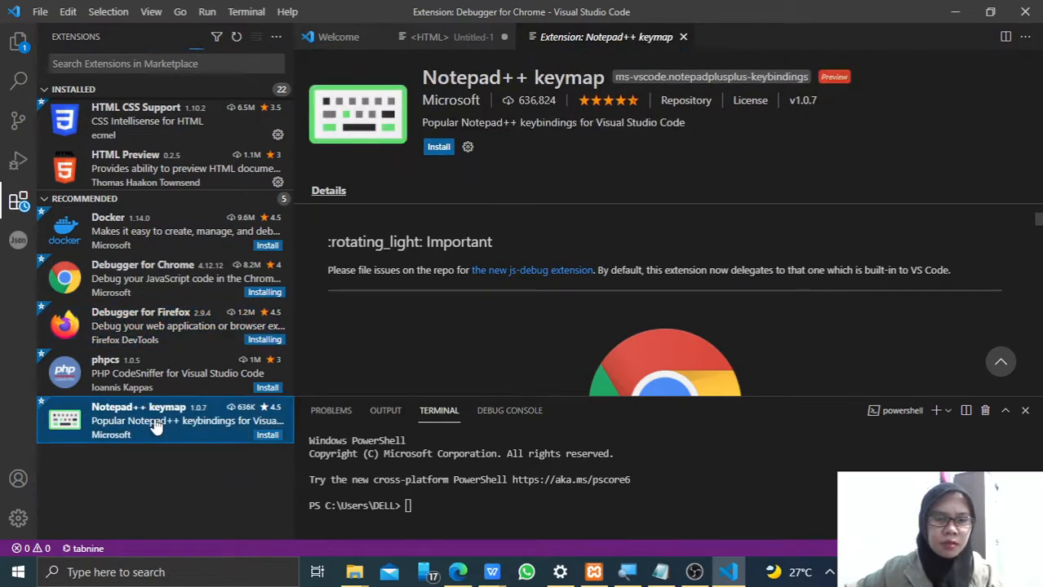
pyautogui.click(438, 146)
# - Search the extension marketplace for "PHP intellis" and view the details of PHP Intelephense and PHP Extension Pack
pyautogui.click(186, 62)
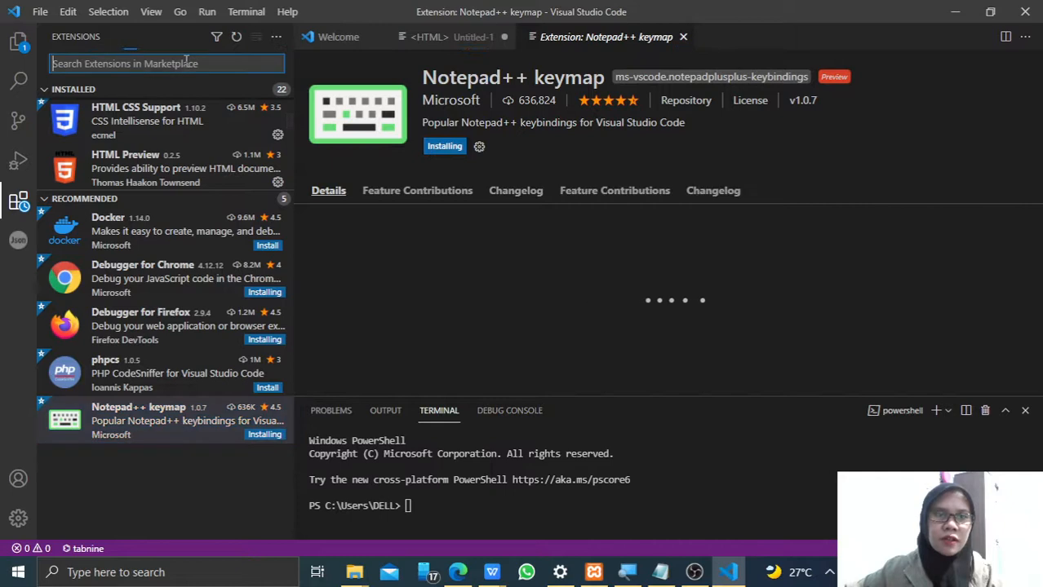
pyautogui.write('PHP')
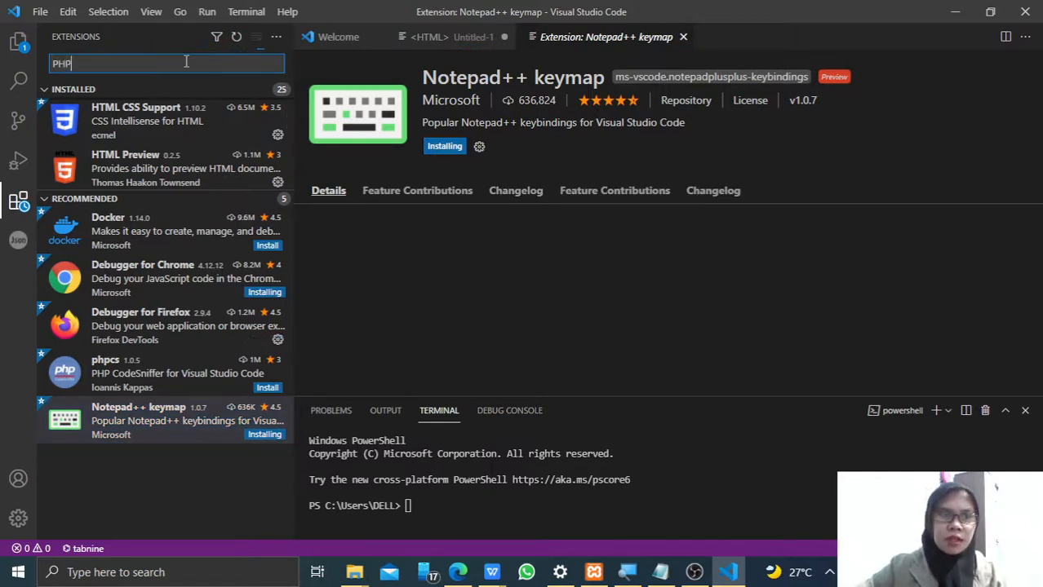
pyautogui.write(' intel')
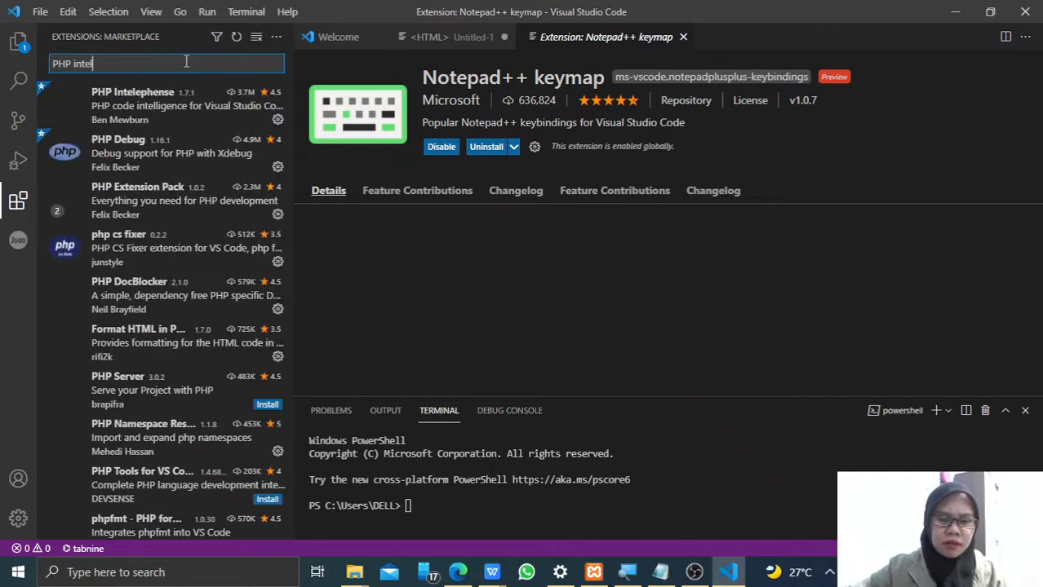
pyautogui.write('ilis')
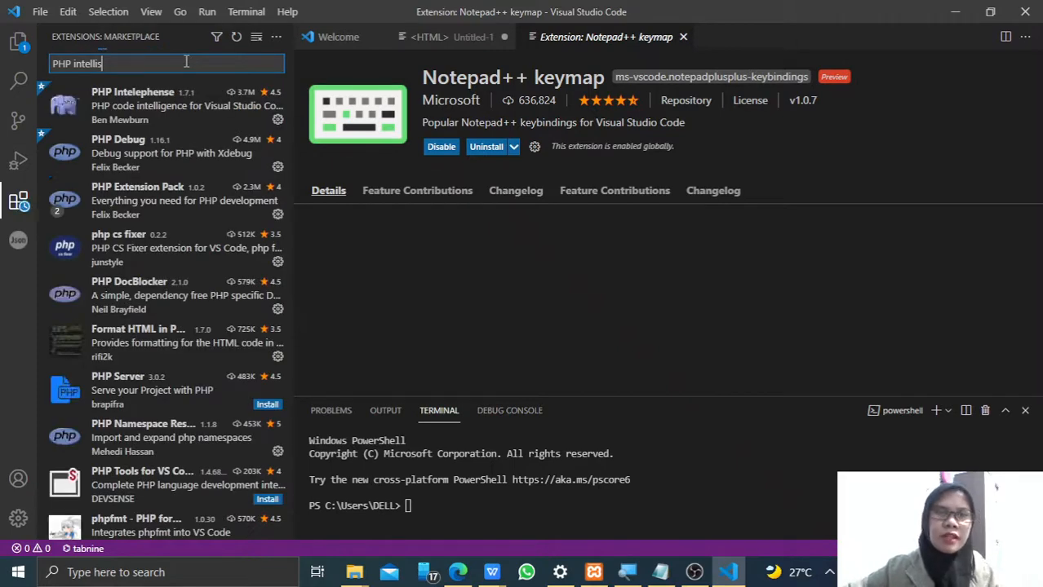
pyautogui.click(160, 110)
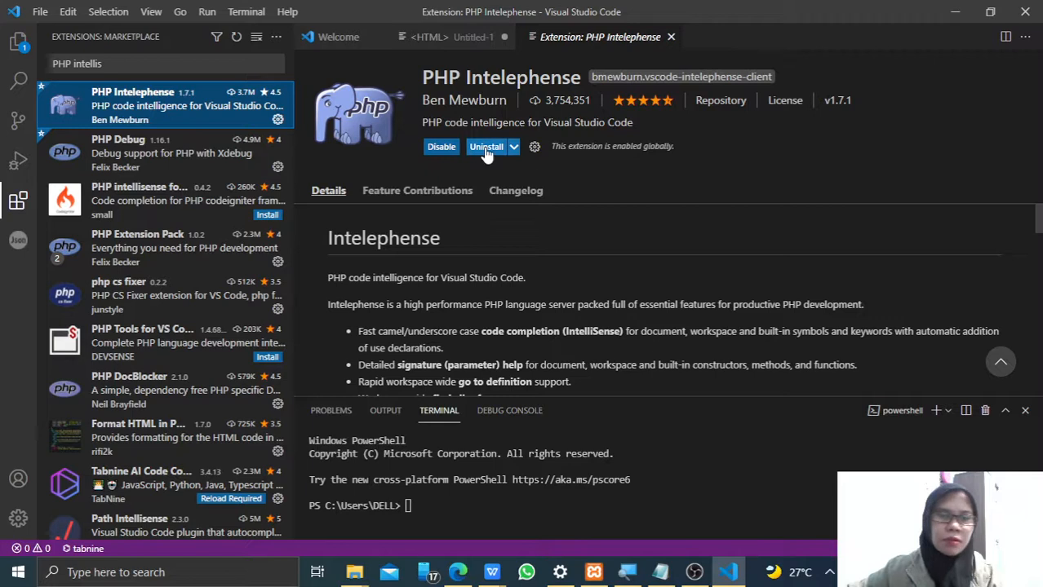
pyautogui.click(177, 275)
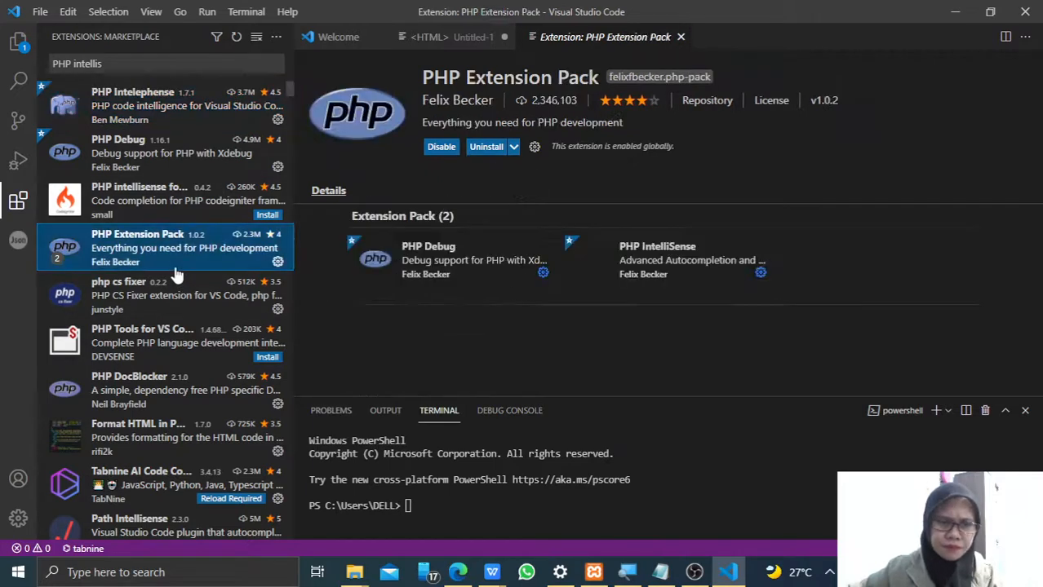
# - Install the PHP intellisense for codeigniter extension
pyautogui.click(198, 202)
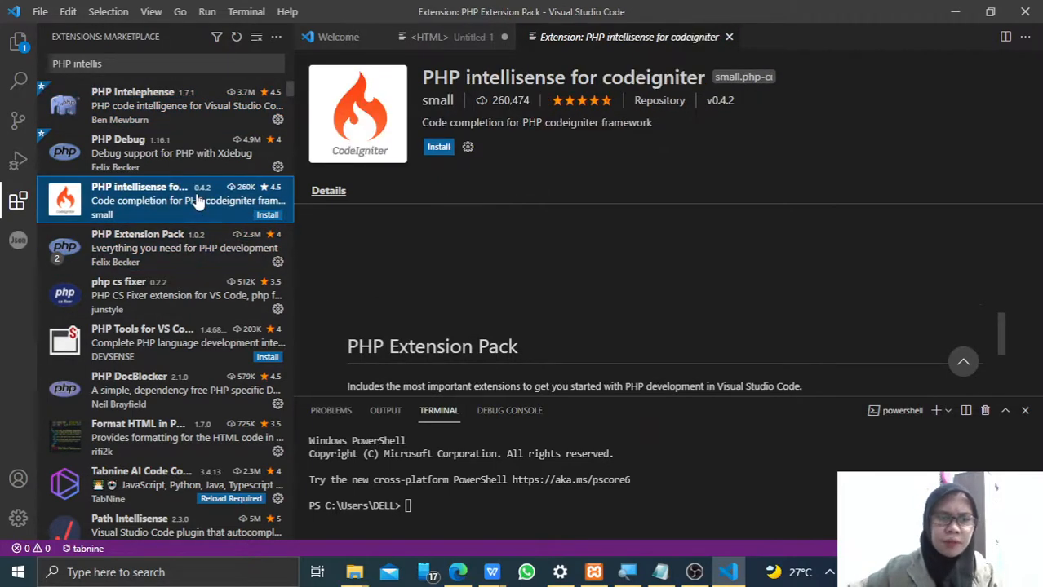
pyautogui.click(441, 149)
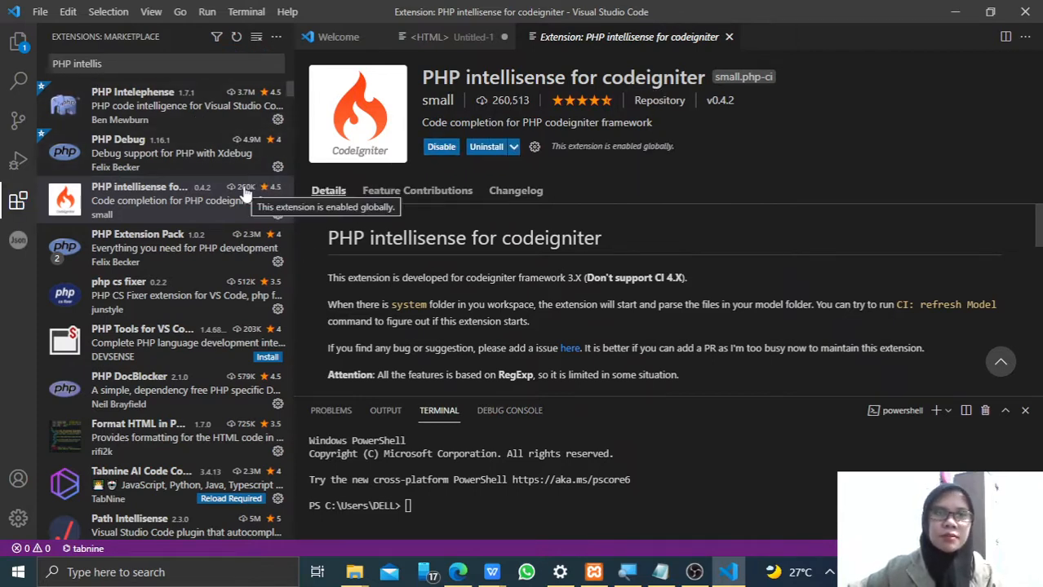
pyautogui.click(292, 93)
# - Clear the extension search and enlarge the installed extensions list
pyautogui.moveTo(154, 69); pyautogui.dragTo(3, 37)
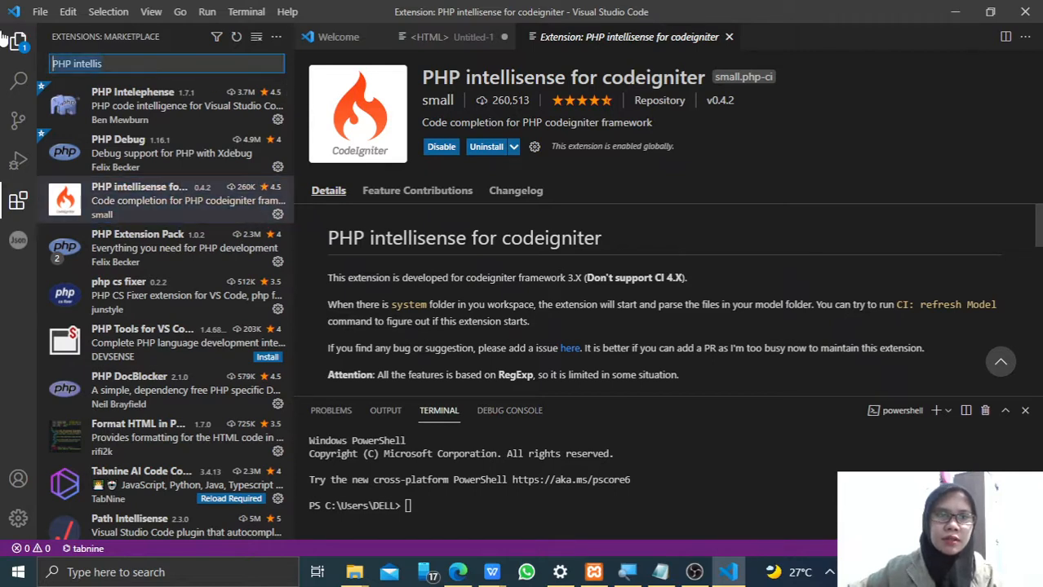
pyautogui.press('BackSpace')
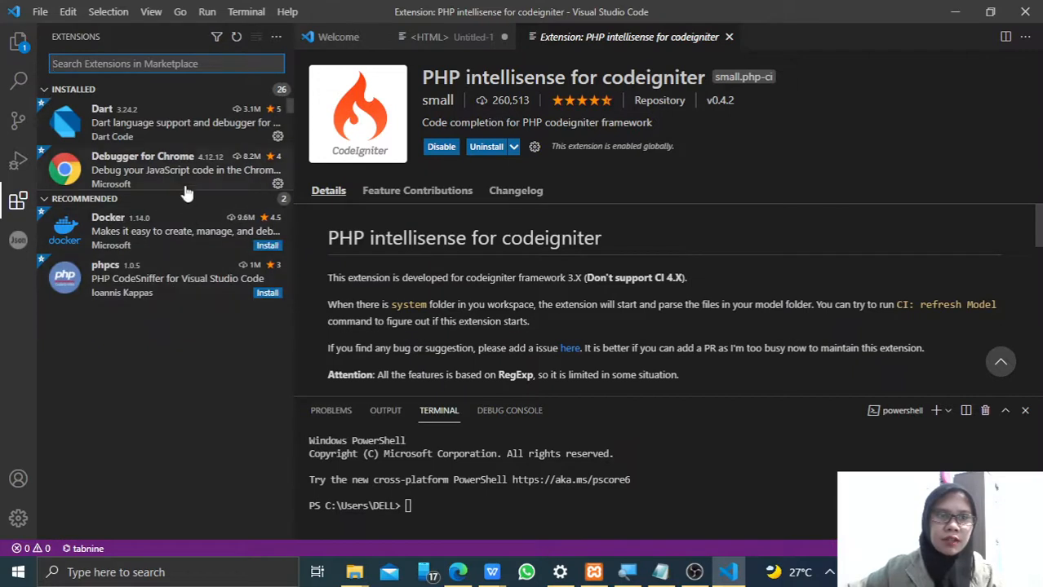
pyautogui.moveTo(181, 189); pyautogui.dragTo(179, 434)
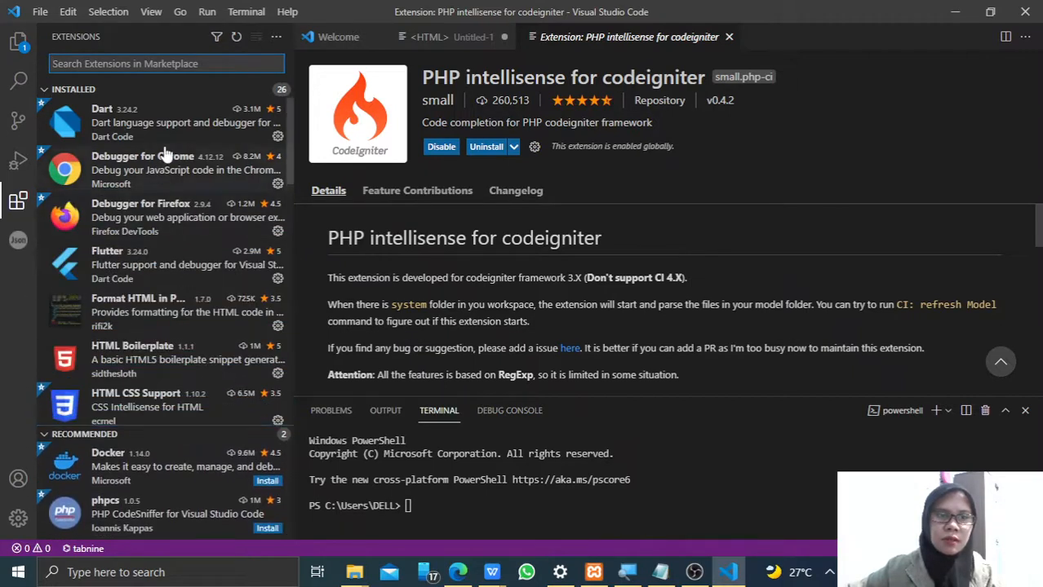
# - Look through the installed extensions down to the PHP ones and view the details of JS-CSS-HTML Formatter
pyautogui.scroll(-4, 171, 145)
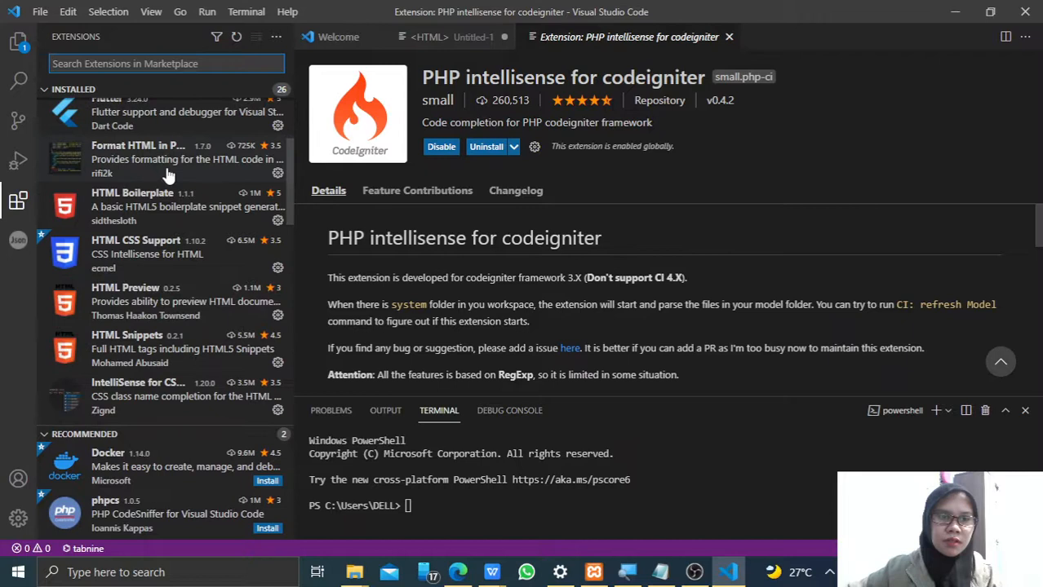
pyautogui.scroll(-3, 121, 270)
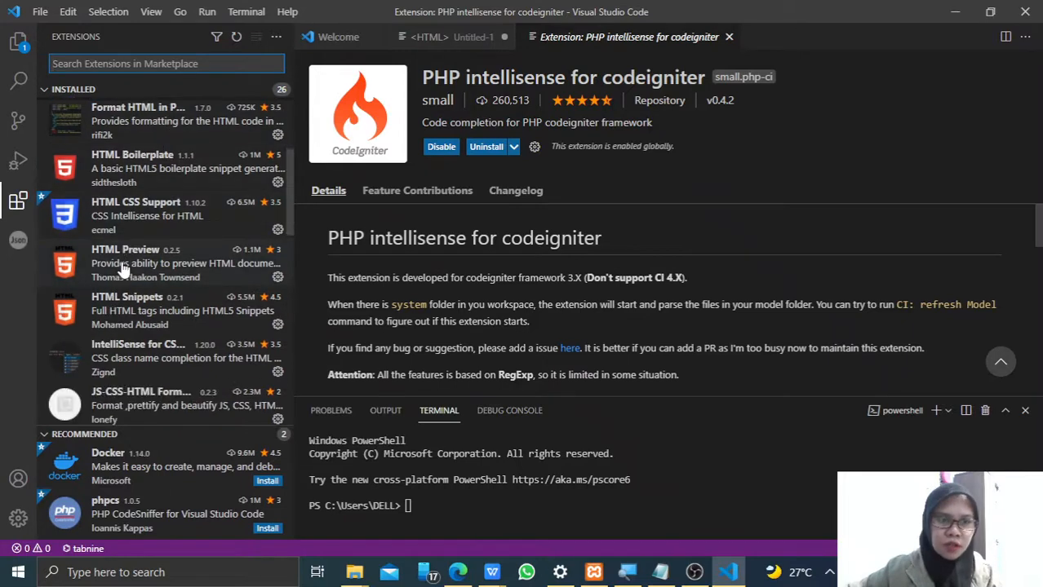
pyautogui.scroll(-10, 121, 269)
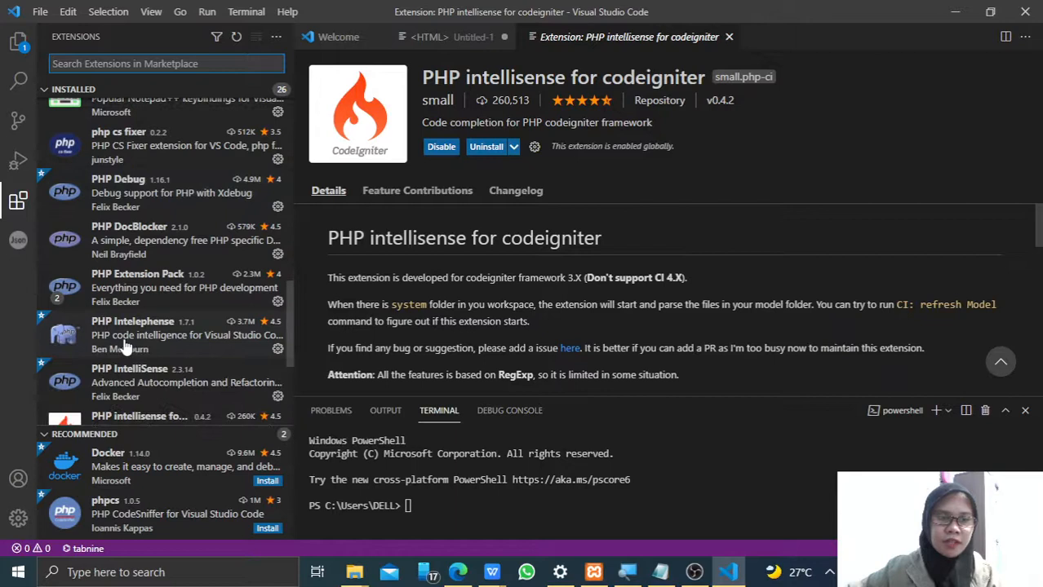
pyautogui.scroll(-2, 125, 347)
pyautogui.scroll(4, 219, 318)
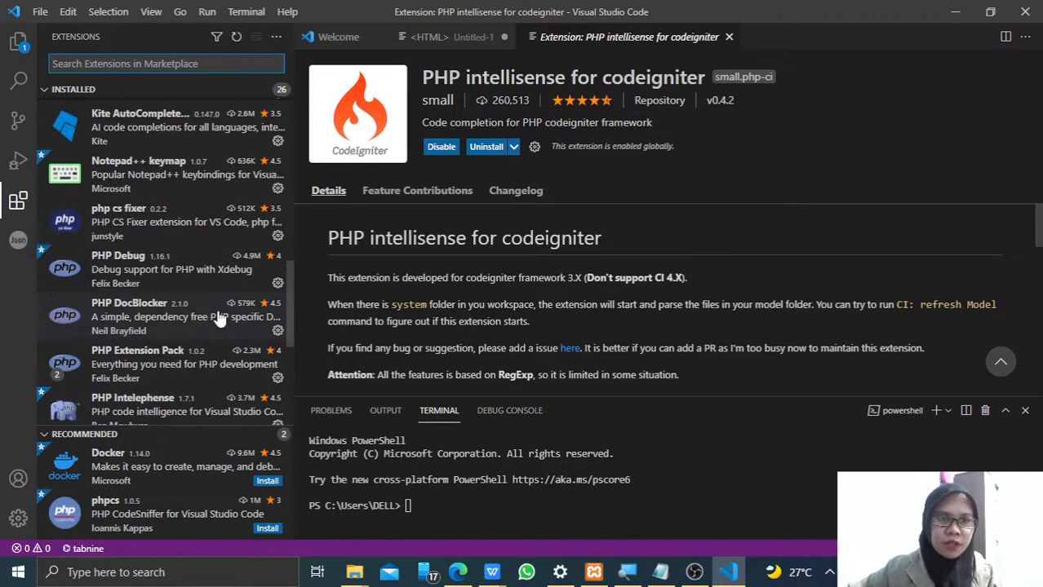
pyautogui.scroll(6, 219, 318)
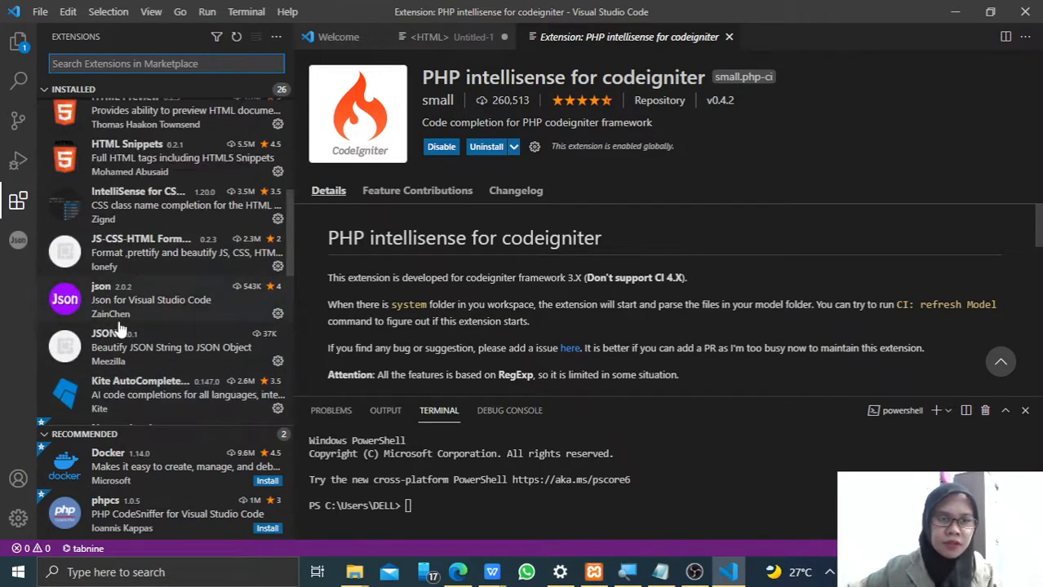
pyautogui.click(169, 258)
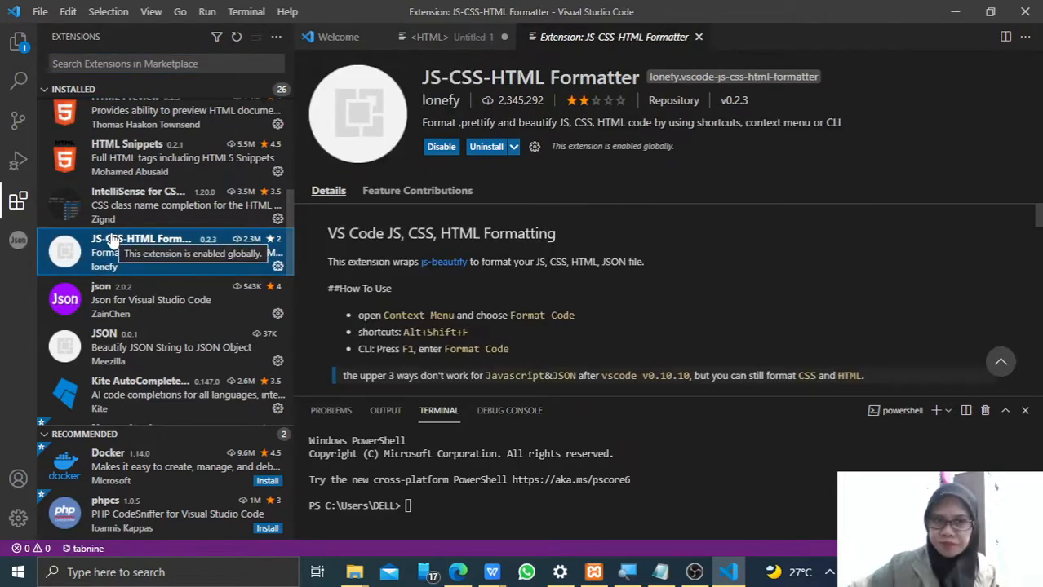
# - View the details of HTML Boilerplate and Format HTML in PHP, and return to the start of the installed list
pyautogui.scroll(1, 223, 222)
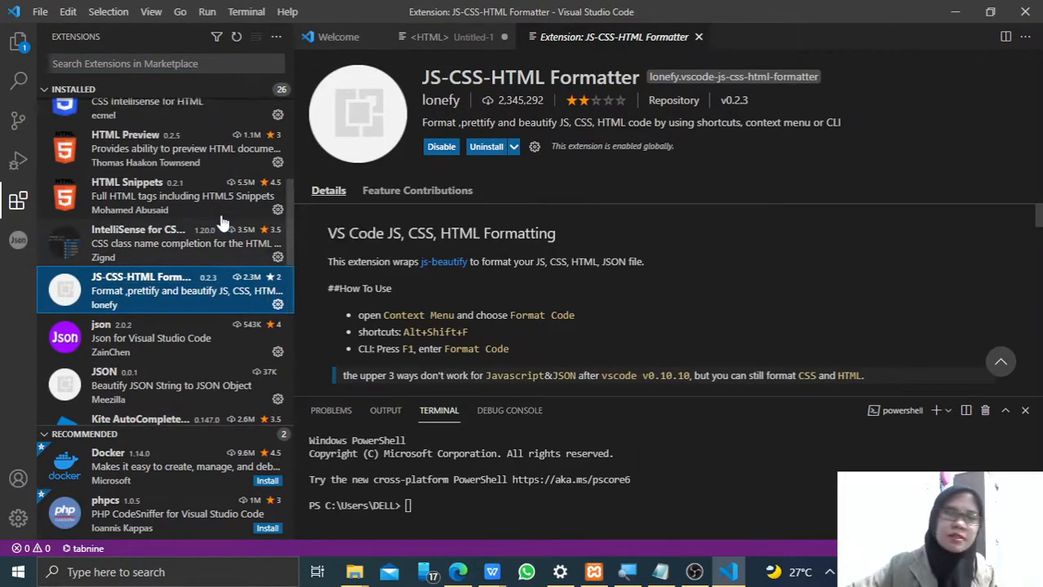
pyautogui.scroll(4, 223, 222)
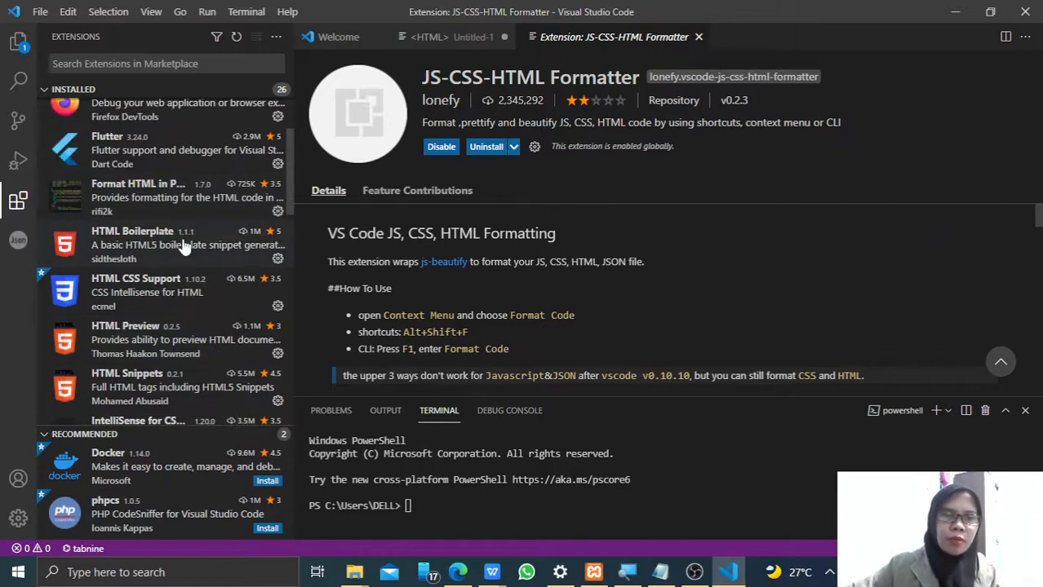
pyautogui.click(185, 247)
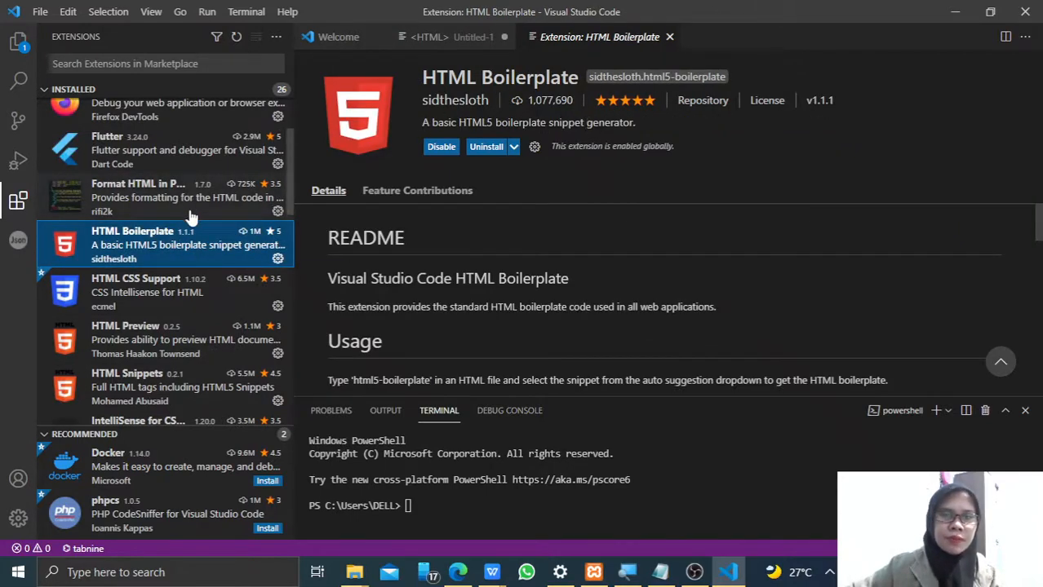
pyautogui.click(146, 211)
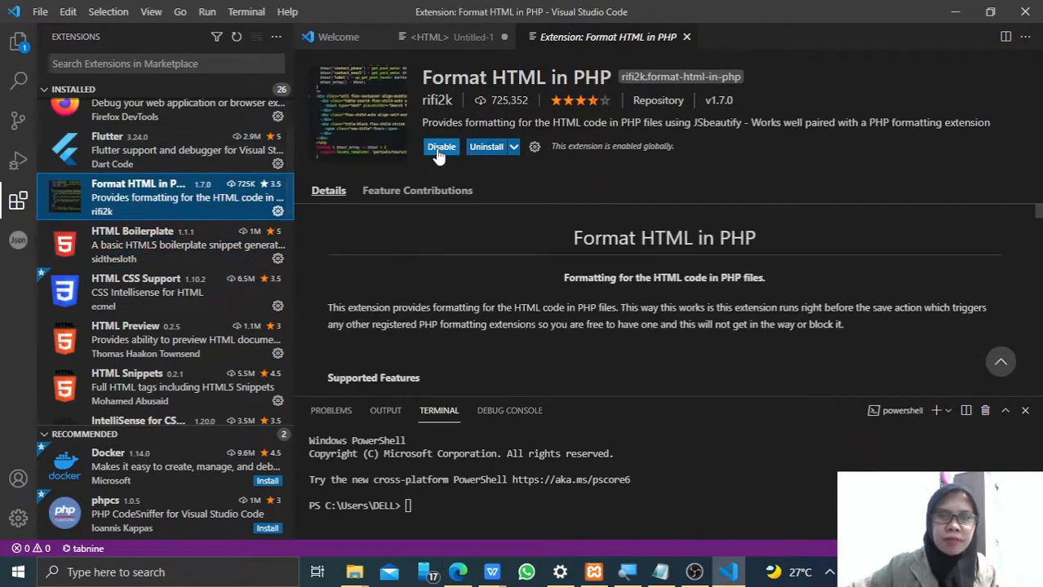
pyautogui.scroll(2, 170, 226)
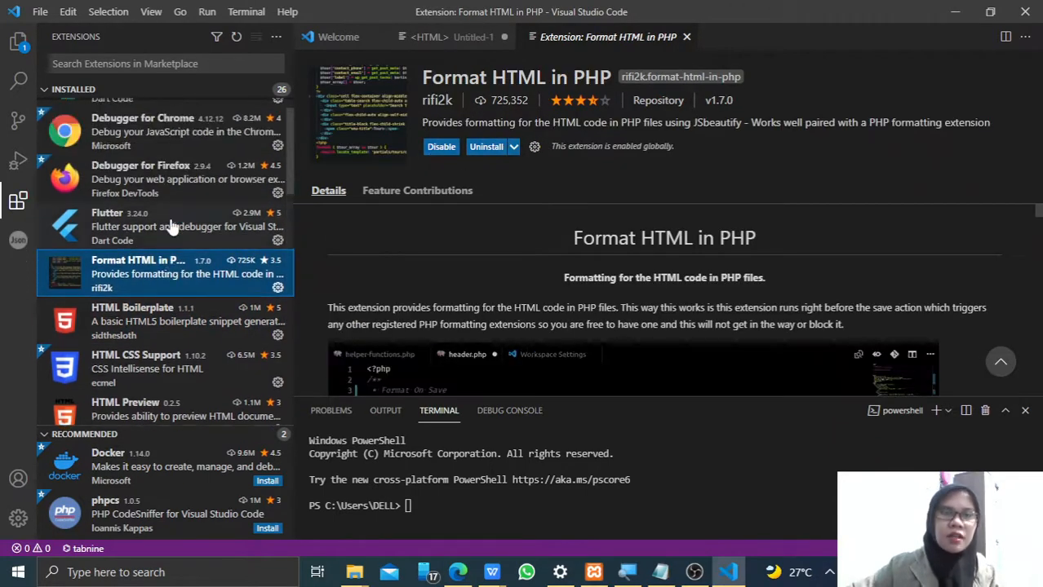
pyautogui.scroll(1, 198, 202)
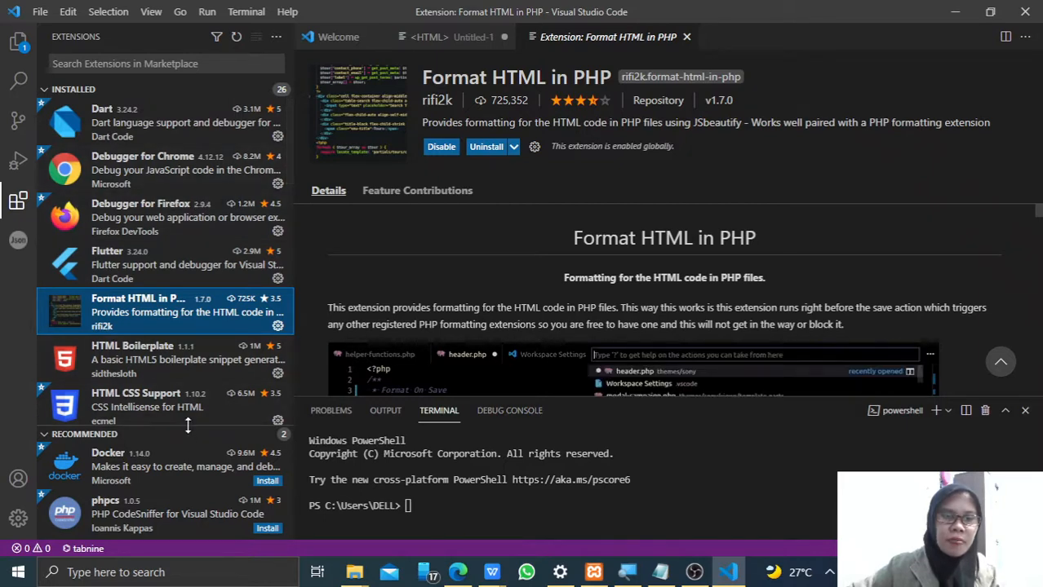
pyautogui.moveTo(187, 426); pyautogui.dragTo(187, 432)
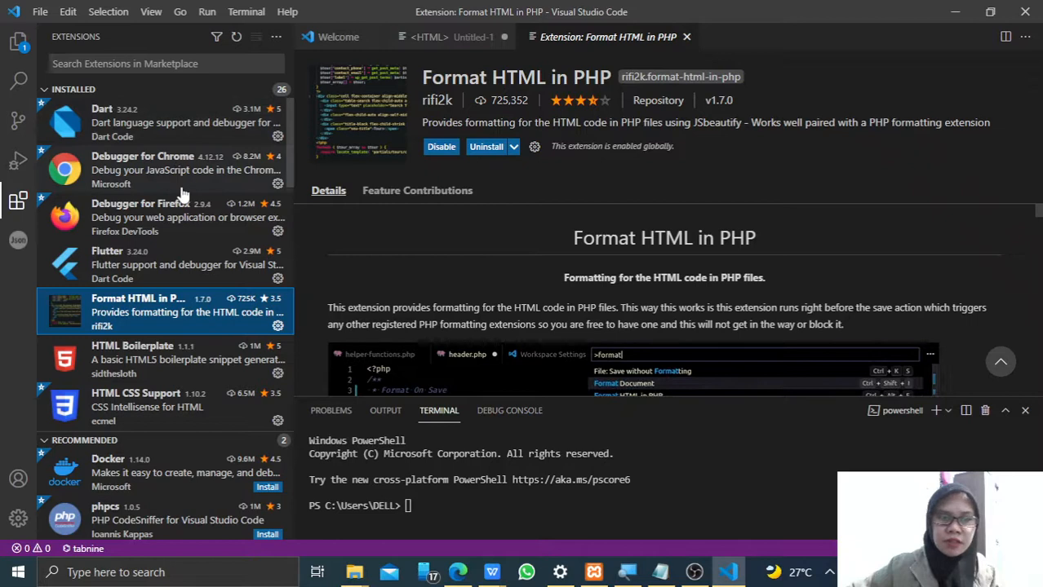
# - View the details of the installed HTML Boilerplate, HTML CSS Support and HTML Preview extensions
pyautogui.scroll(-1, 168, 196)
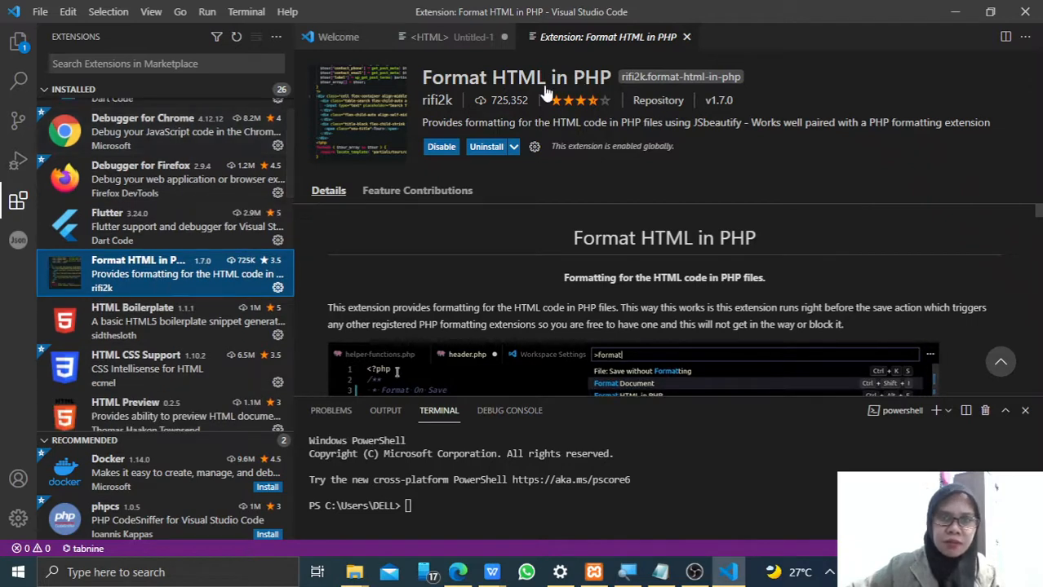
pyautogui.click(184, 323)
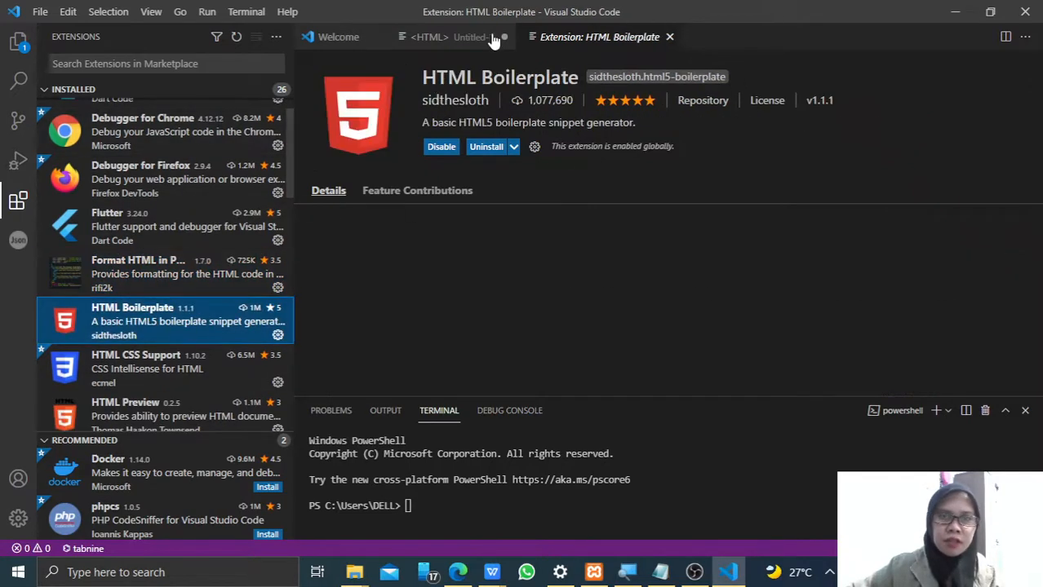
pyautogui.click(139, 366)
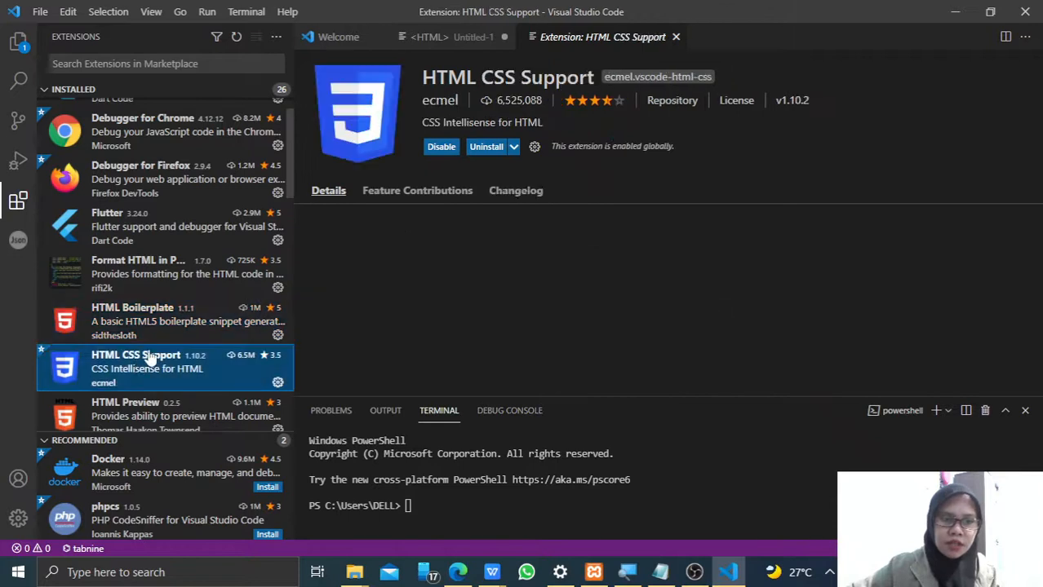
pyautogui.scroll(-2, 171, 276)
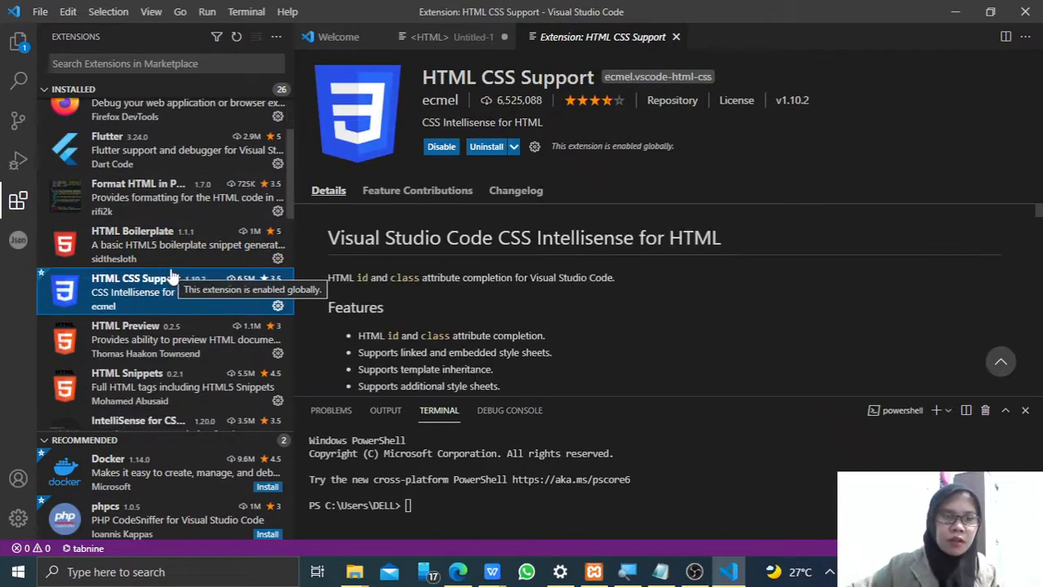
pyautogui.click(140, 343)
pyautogui.scroll(-1, 122, 345)
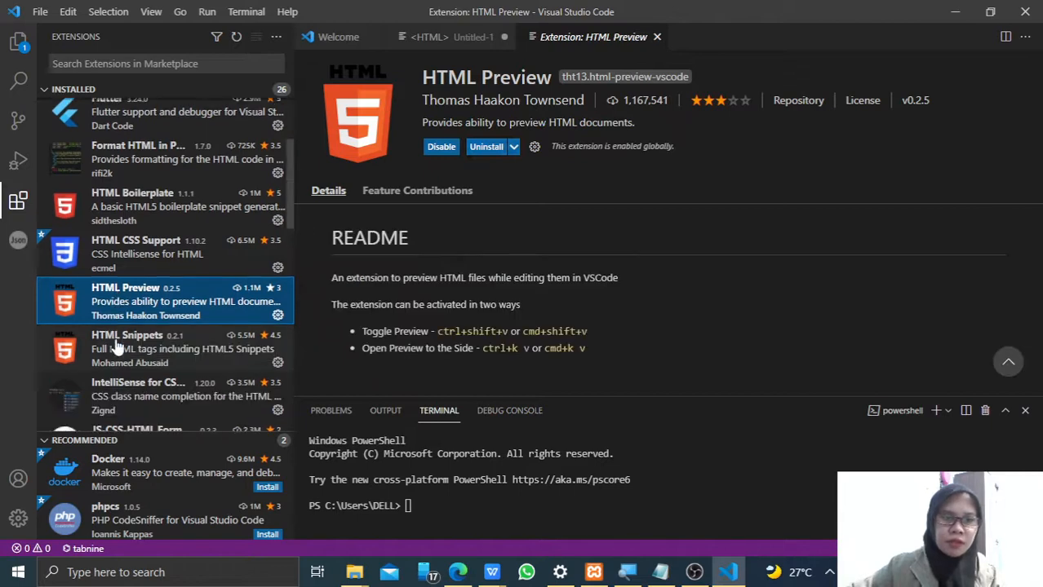
# - View the details of the installed HTML Snippets and JS-CSS-HTML Formatter extensions, including the formatter's configuration instructions
pyautogui.click(117, 347)
pyautogui.scroll(-1, 159, 291)
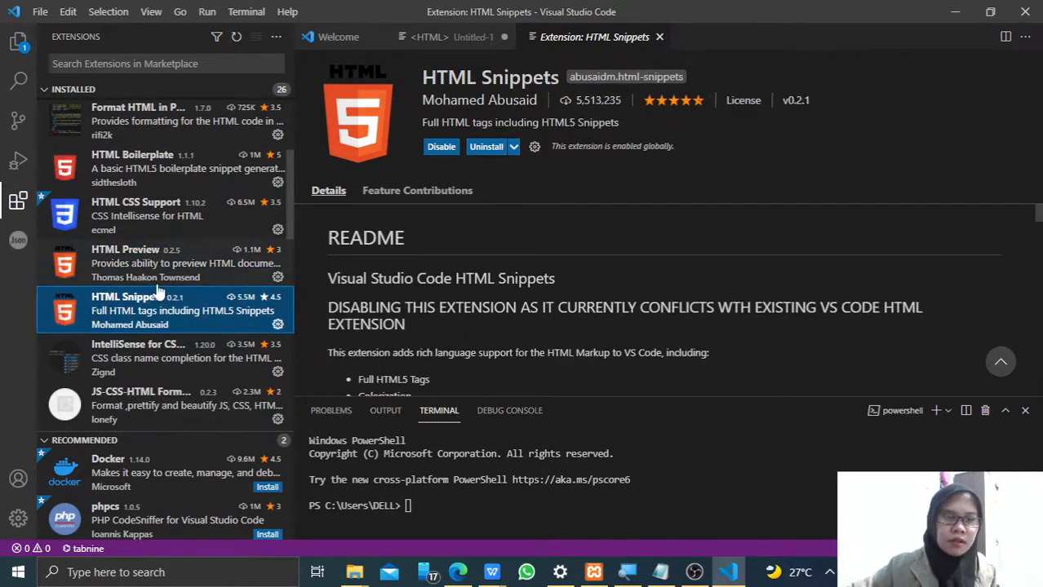
pyautogui.scroll(-3, 159, 291)
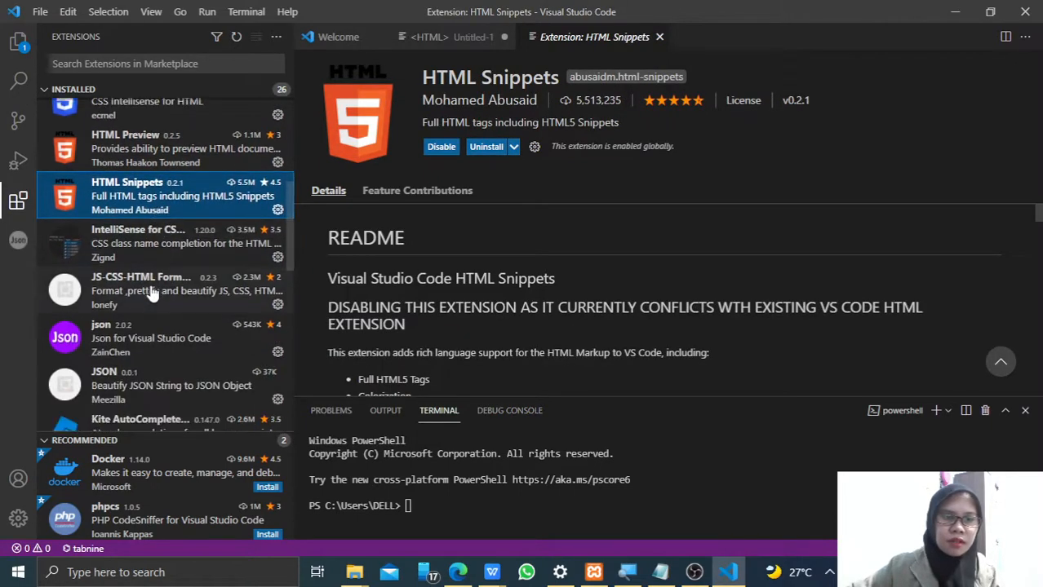
pyautogui.click(151, 294)
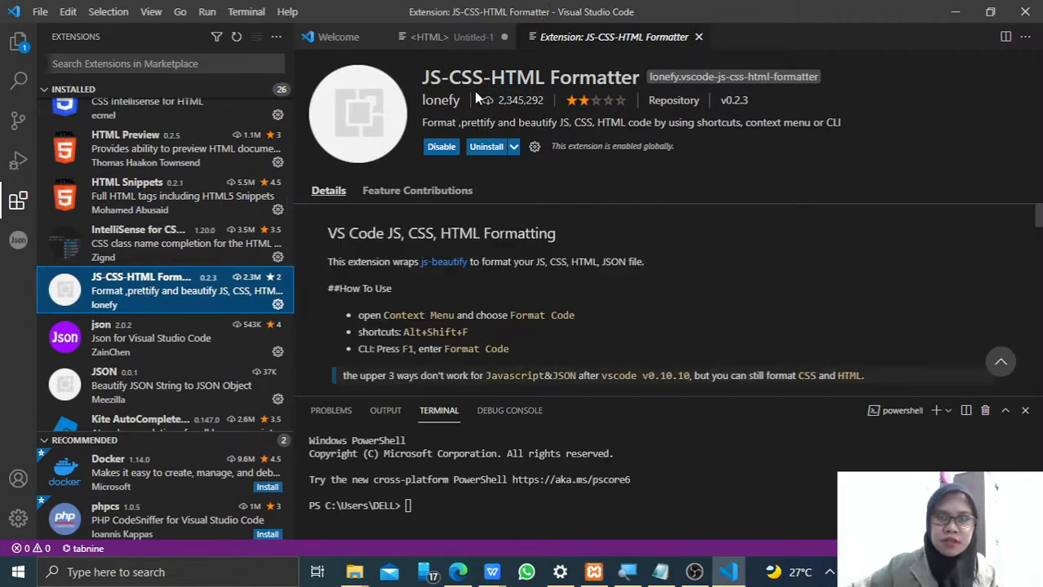
pyautogui.scroll(-3, 339, 237)
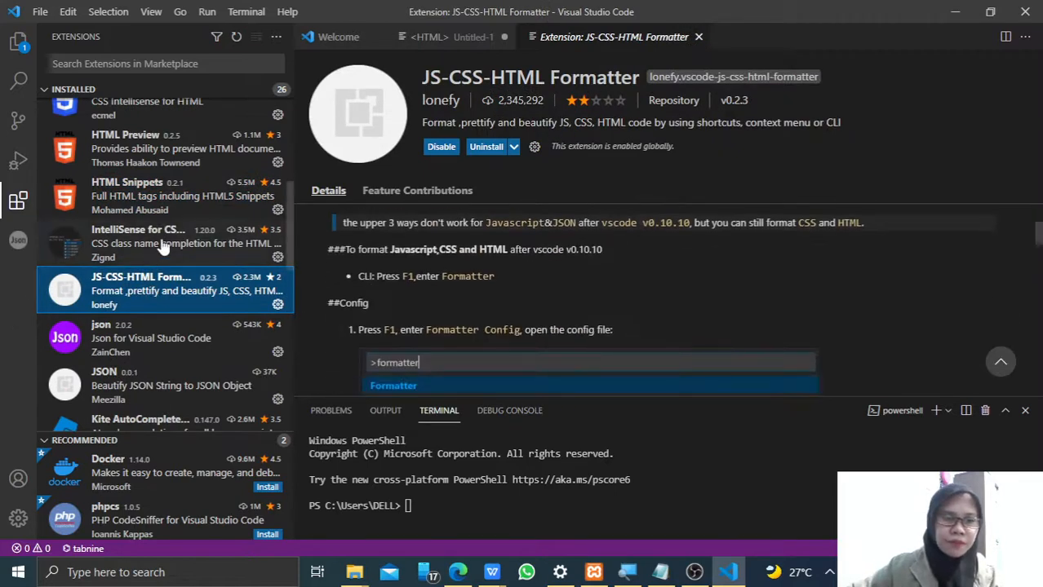
# - View the details of the installed PHP Intelephense and PHP IntelliSense extensions
pyautogui.scroll(-2, 162, 247)
pyautogui.scroll(-5, 163, 247)
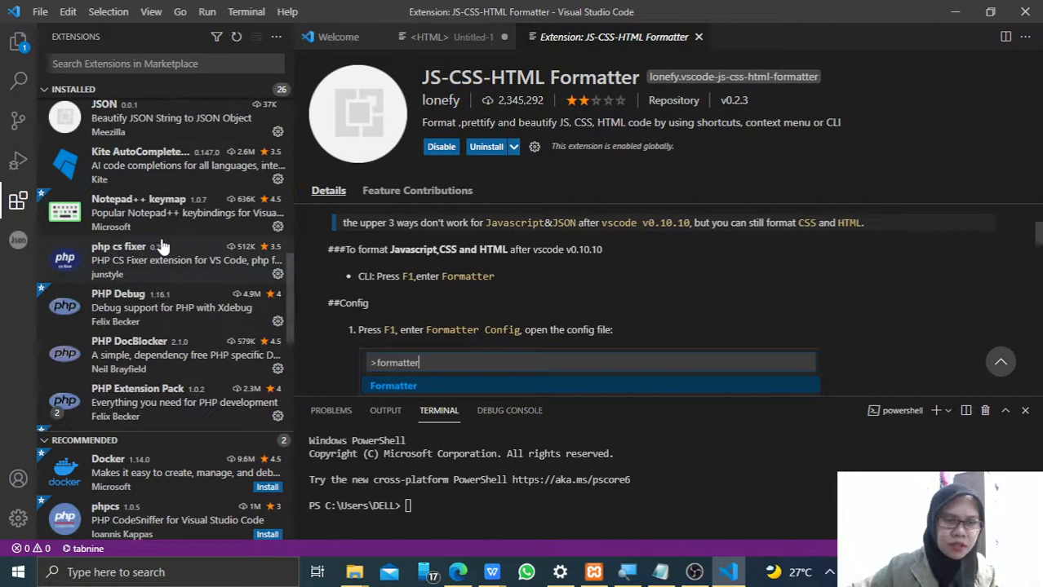
pyautogui.scroll(-2, 162, 247)
pyautogui.scroll(-2, 163, 247)
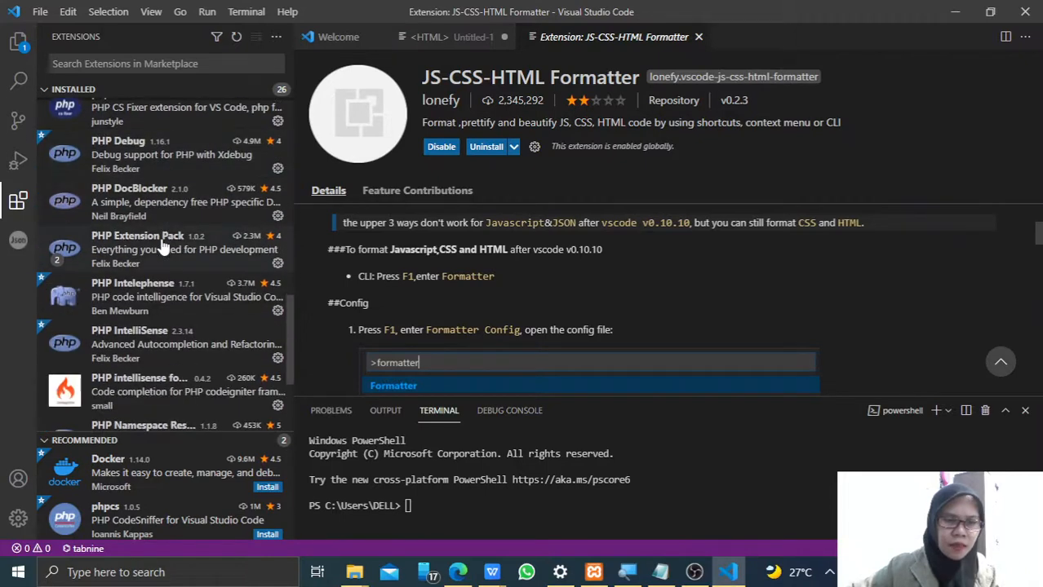
pyautogui.click(145, 292)
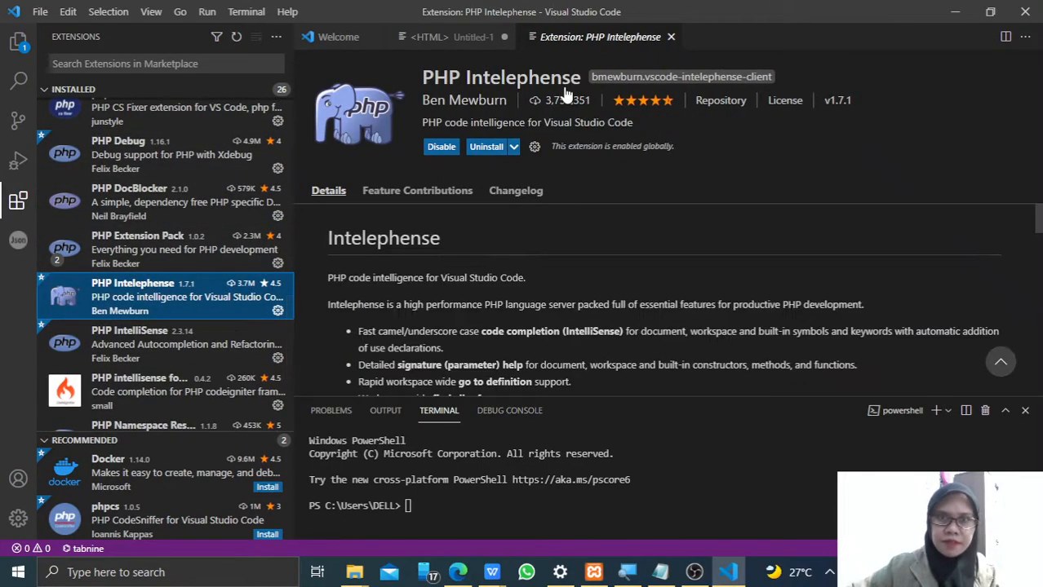
pyautogui.click(206, 335)
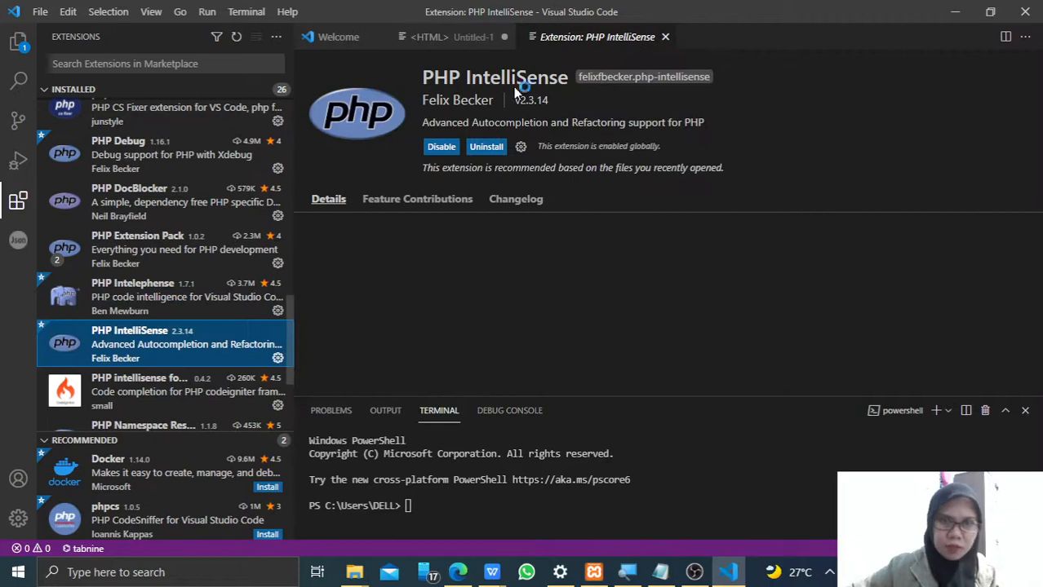
# - Open the installed Tabnine AI Code Completion extension and reload the editor to enable its update
pyautogui.scroll(-1, 118, 387)
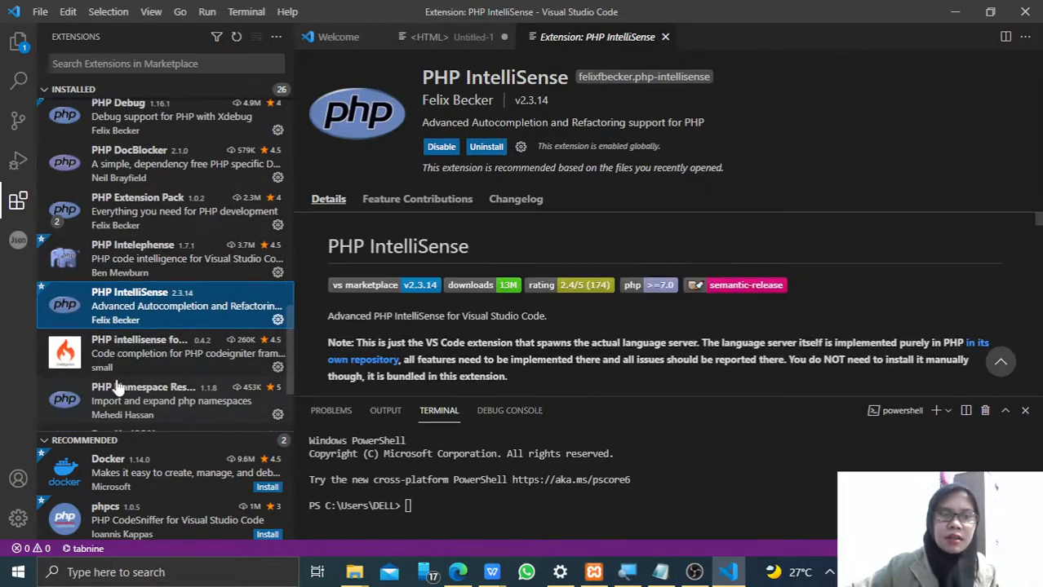
pyautogui.scroll(-1, 155, 367)
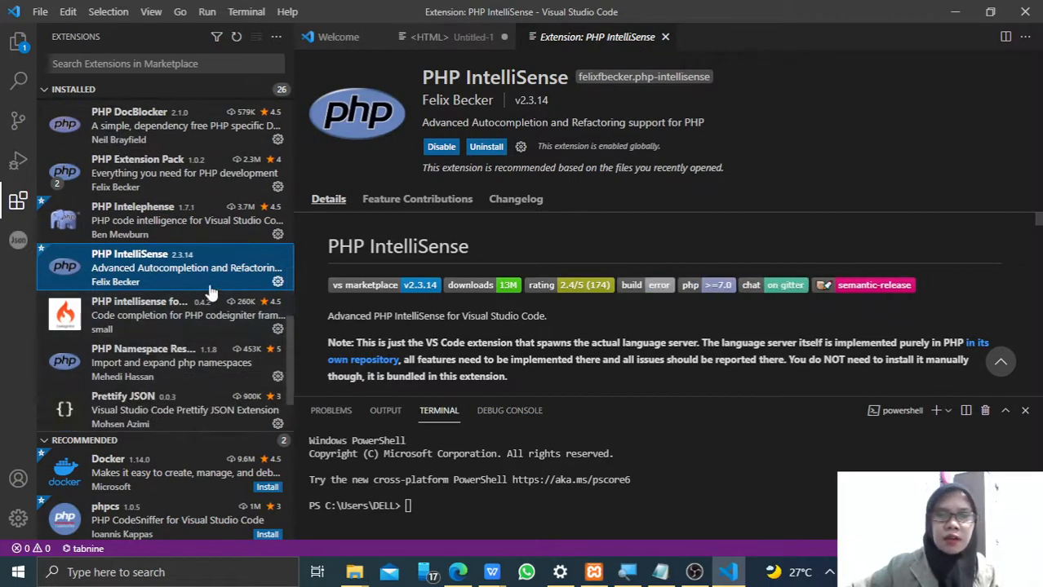
pyautogui.scroll(-1, 210, 292)
pyautogui.scroll(-1, 210, 292)
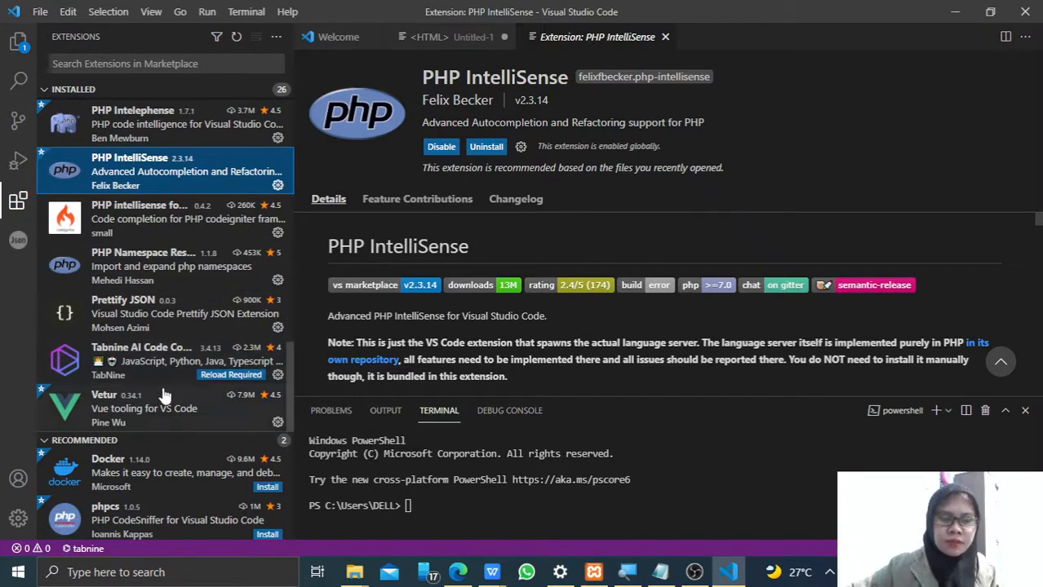
pyautogui.click(176, 365)
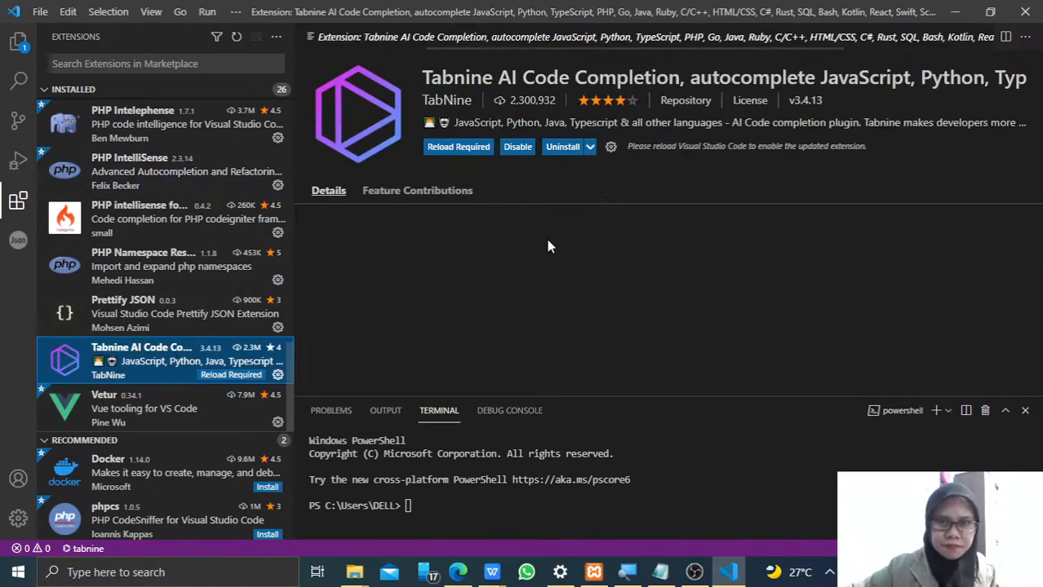
pyautogui.click(458, 147)
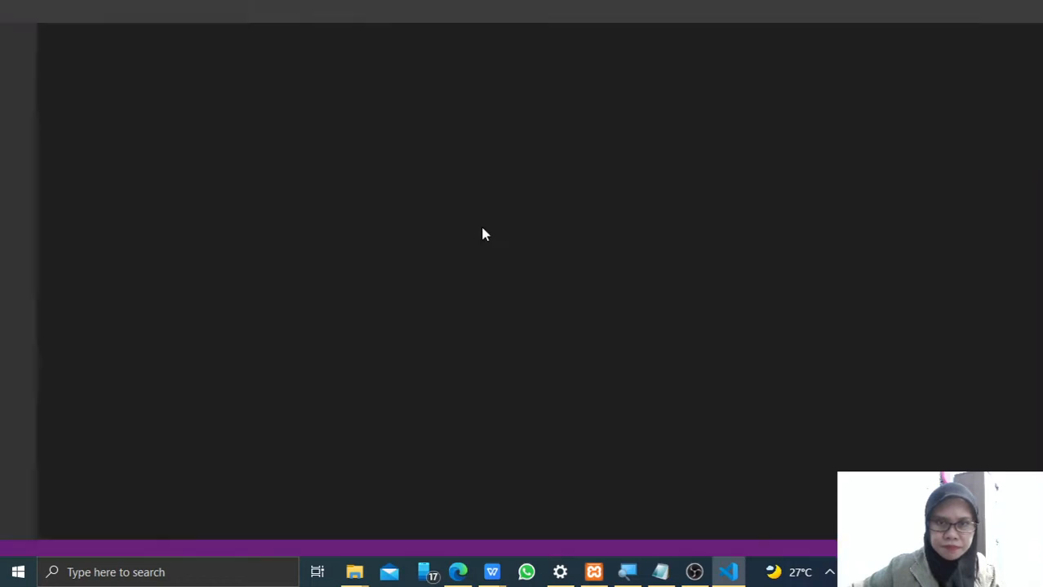
pyautogui.moveTo(729, 572)
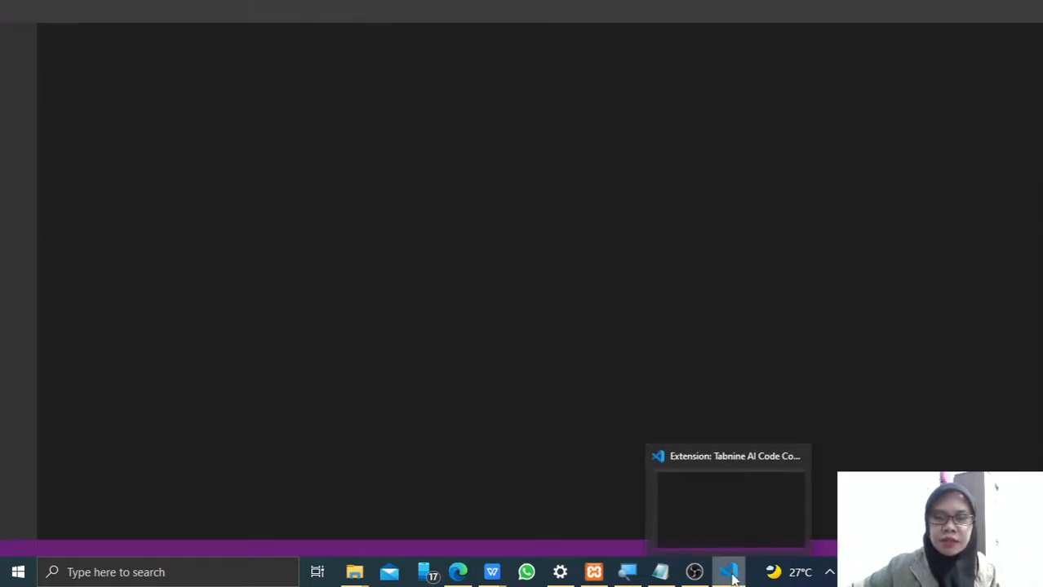
pyautogui.click(711, 497)
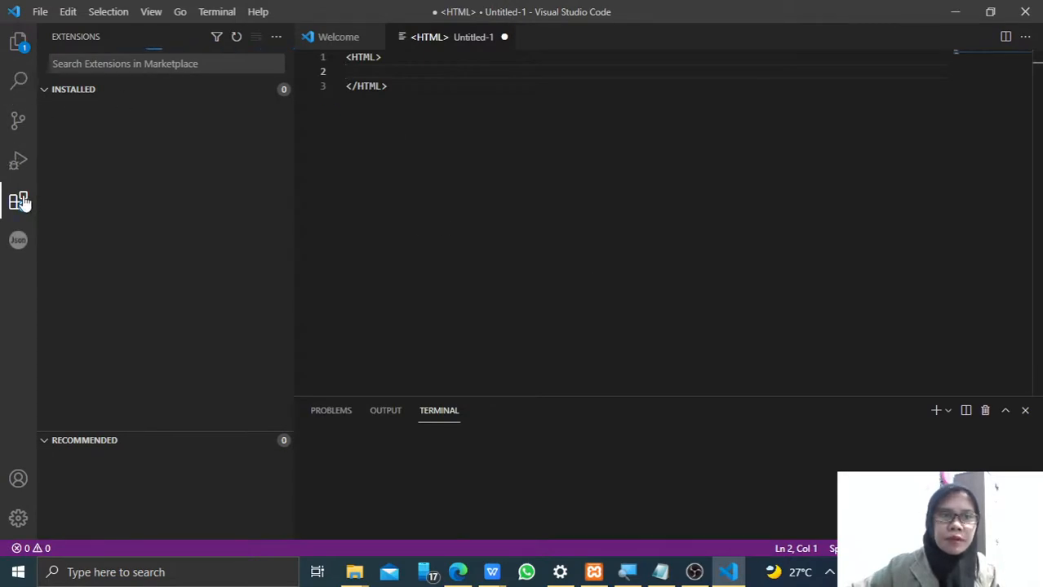
# - Hide the side bar, look over the view options and put the focus in the PowerShell terminal
pyautogui.hotkey('ctrl', 'b')
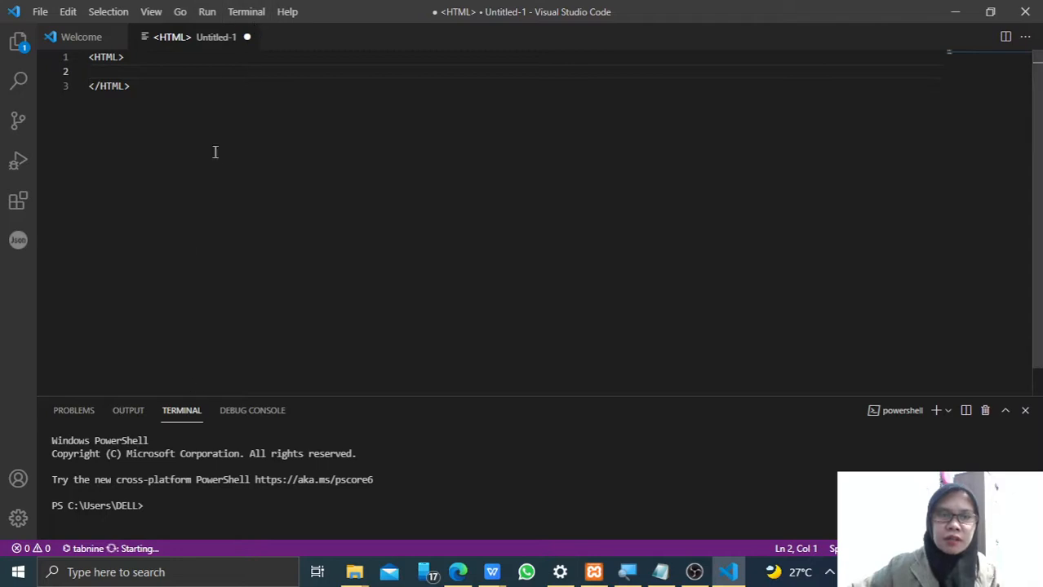
pyautogui.click(155, 12)
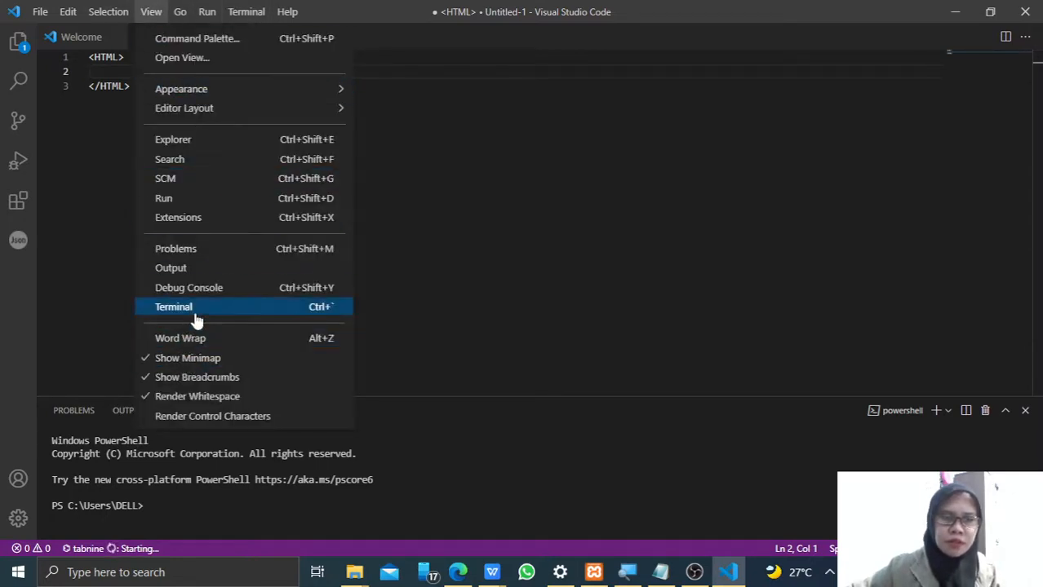
pyautogui.click(532, 316)
pyautogui.click(223, 507)
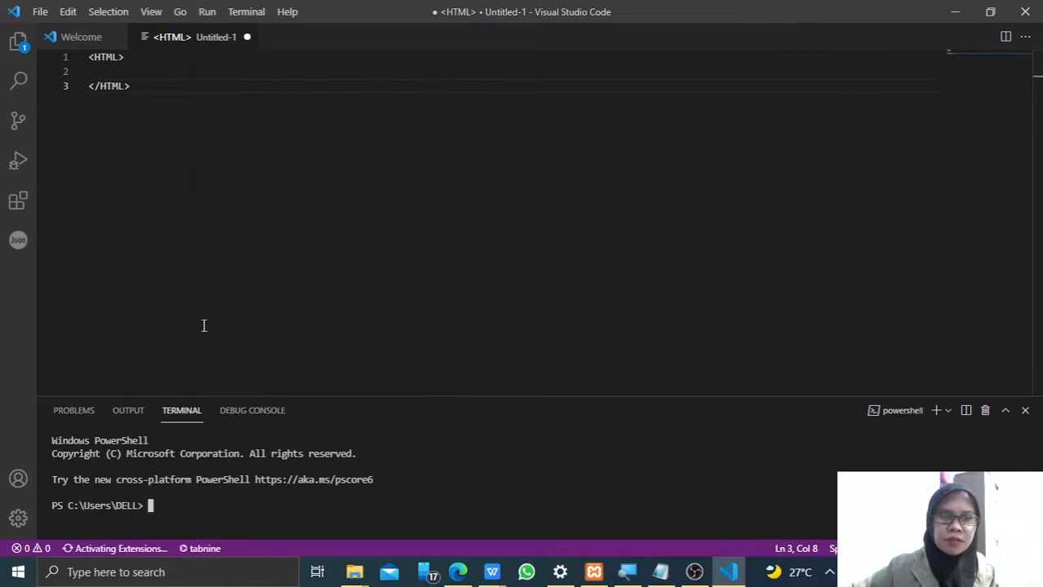
# - Show the extensions list again and view the details of HTML CSS Support, the recommended Docker extension and HTML Boilerplate
pyautogui.click(24, 210)
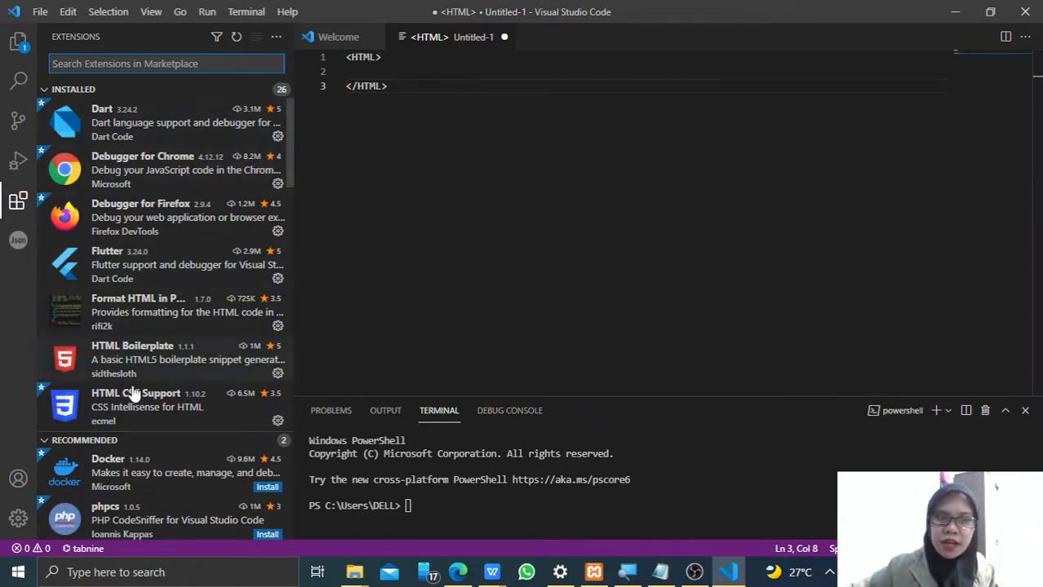
pyautogui.click(139, 418)
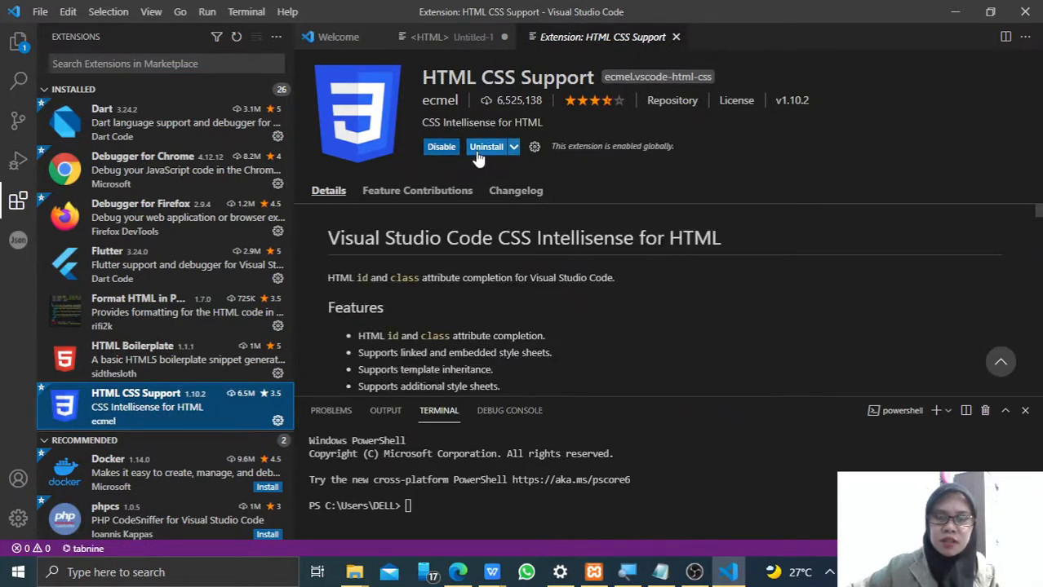
pyautogui.click(124, 483)
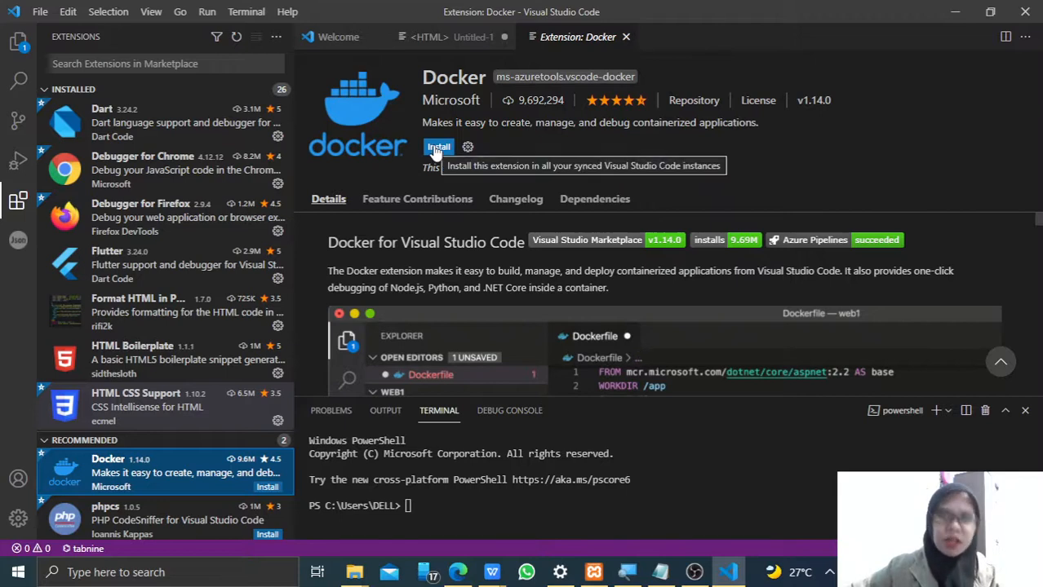
pyautogui.click(196, 372)
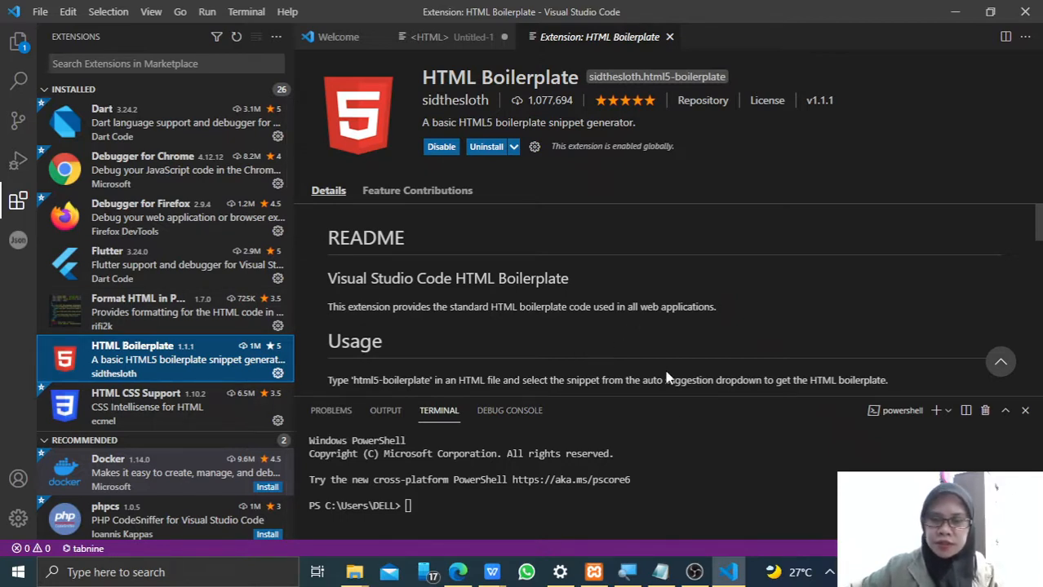
pyautogui.moveTo(695, 572)
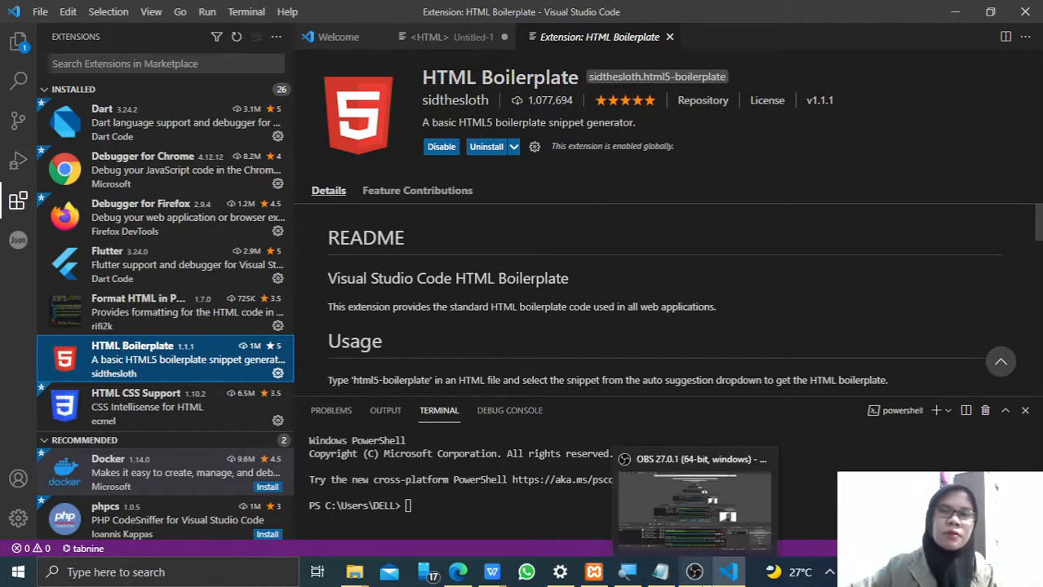